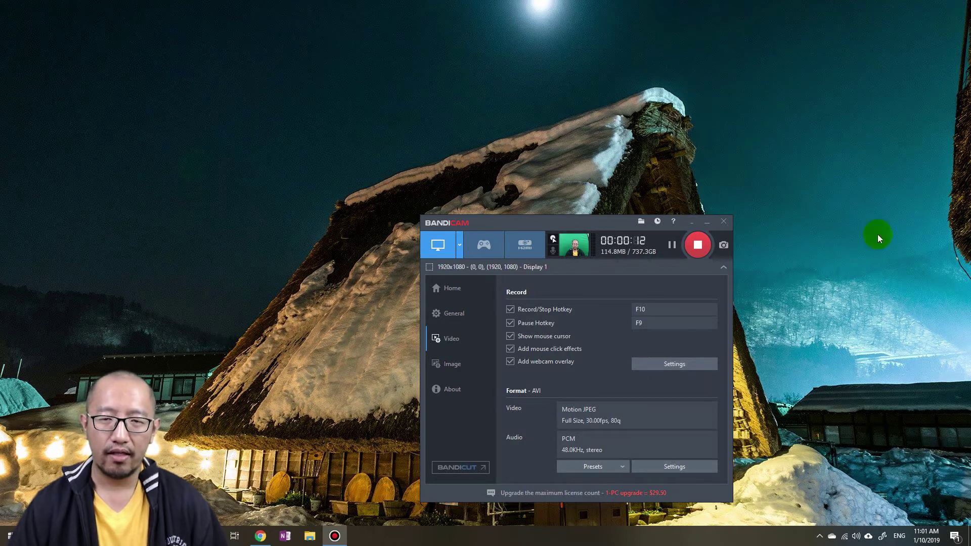
Launch OneNote, select the Lesson 2 - Writing page, and dismiss the add-in update notice.
click(283, 535)
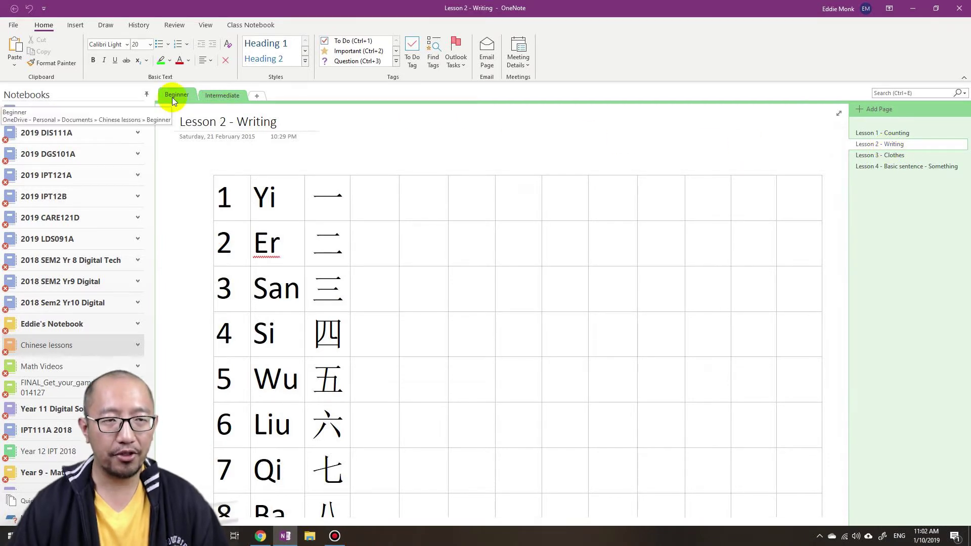
click(899, 146)
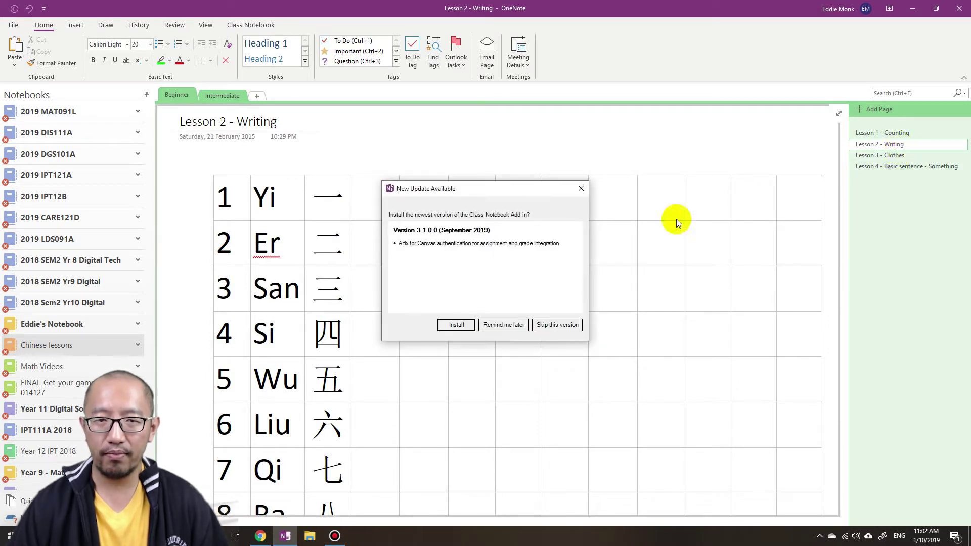
click(580, 188)
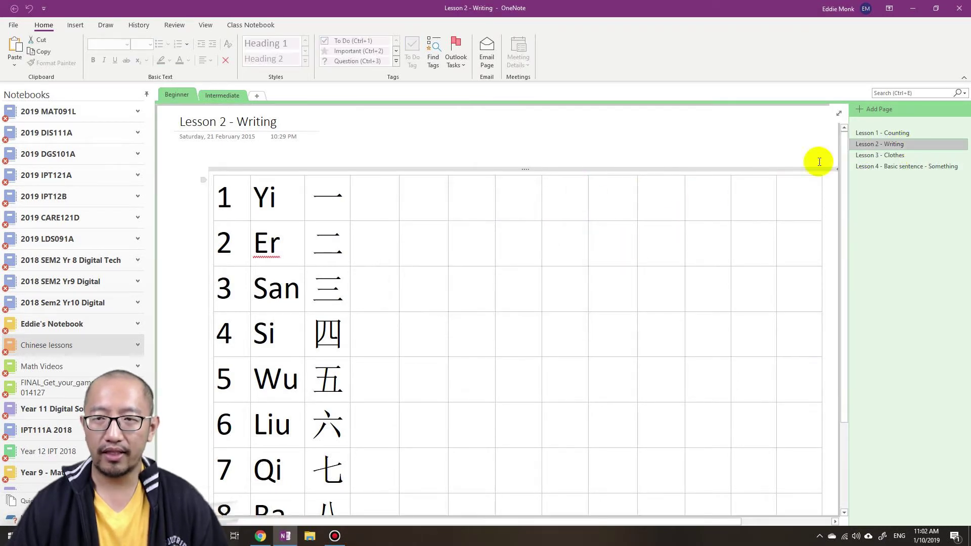
Cut Lesson 2 - Writing from Beginner and move to the empty Intermediate section.
right_click(876, 145)
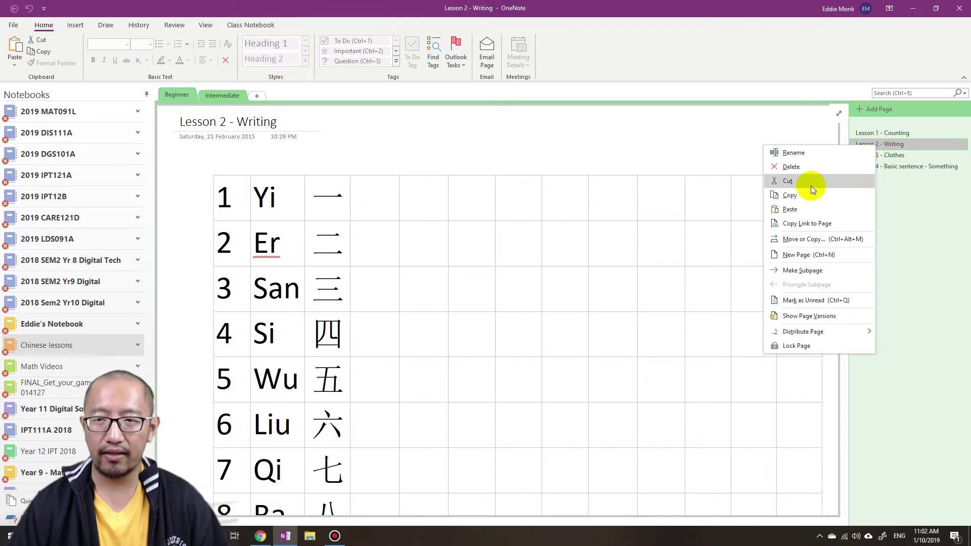
click(788, 181)
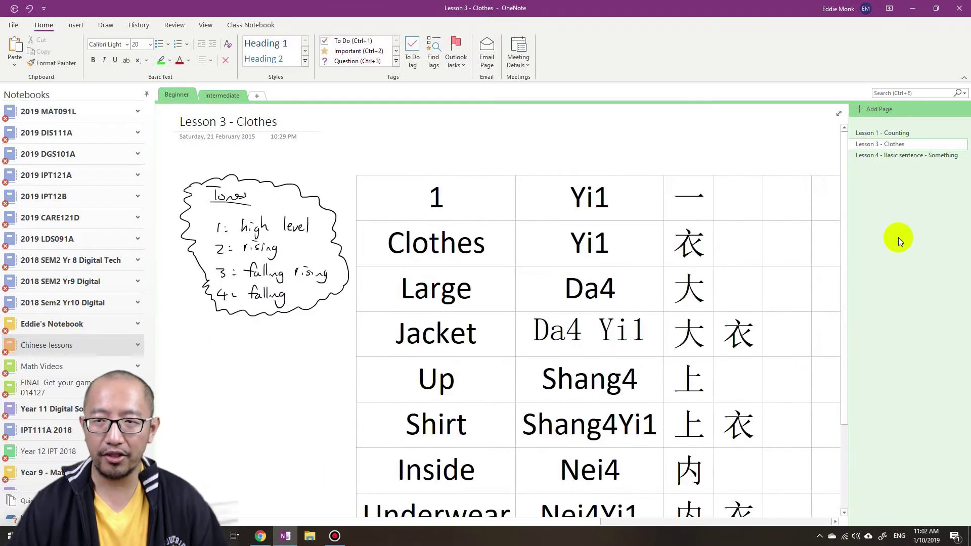
click(225, 95)
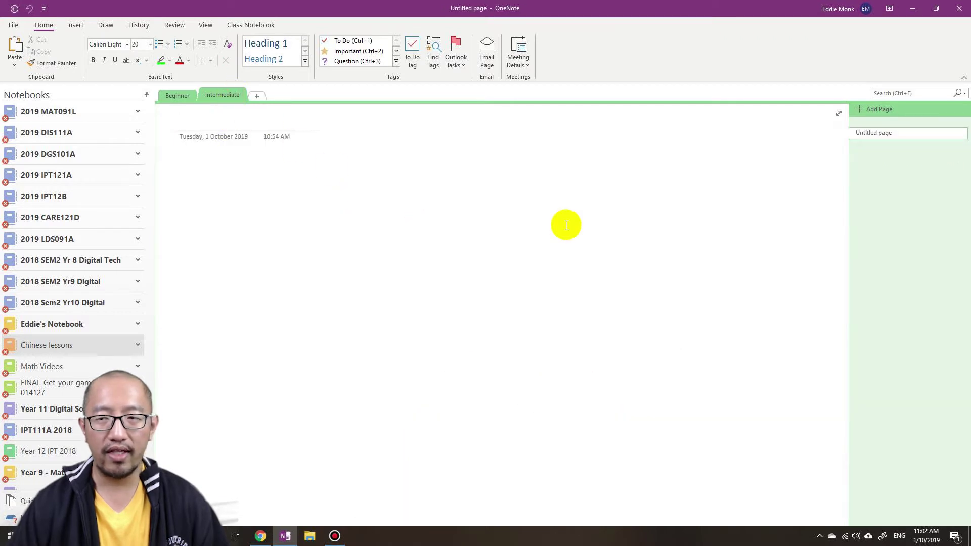
right_click(881, 176)
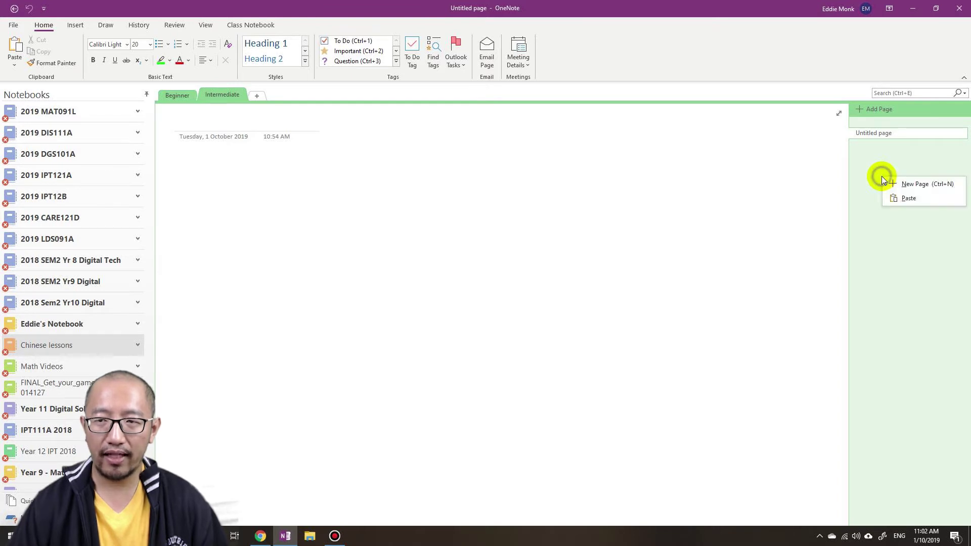
click(896, 247)
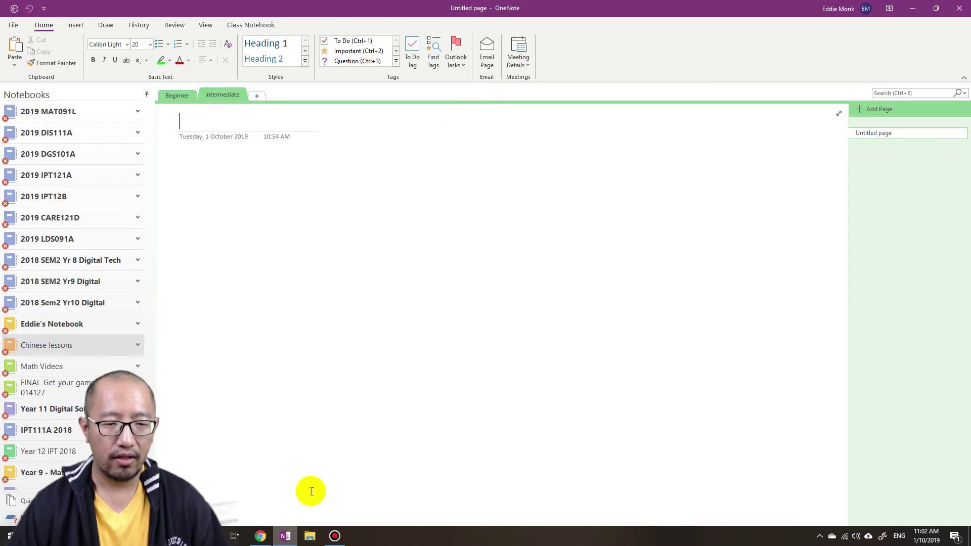
Quit OneNote with Alt+F4, choosing not to keep the clipboard contents.
key(Return)
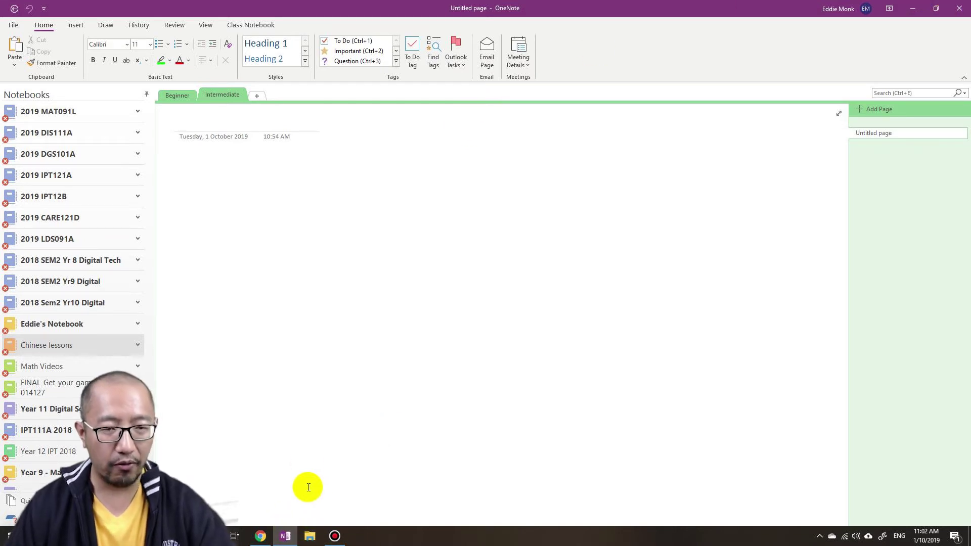
key(alt+F4)
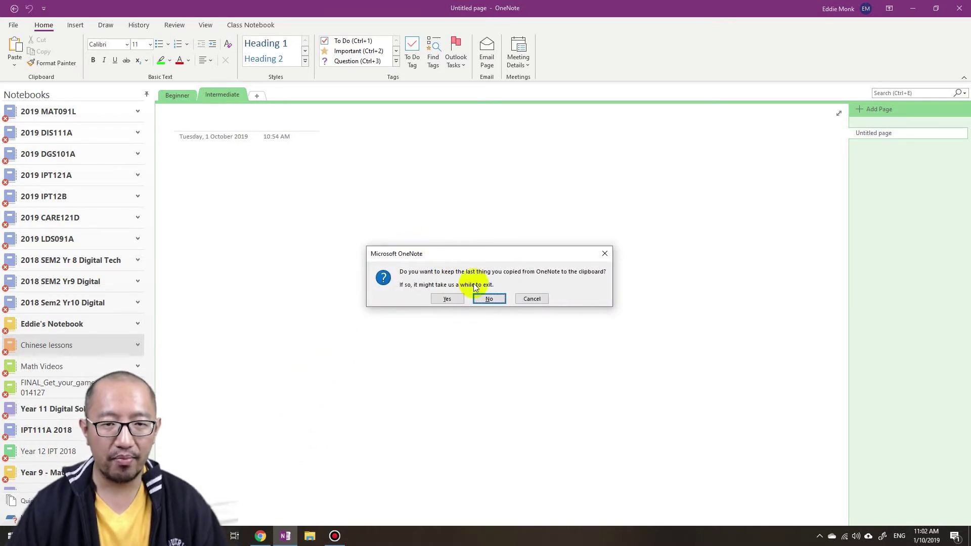
click(605, 253)
click(959, 8)
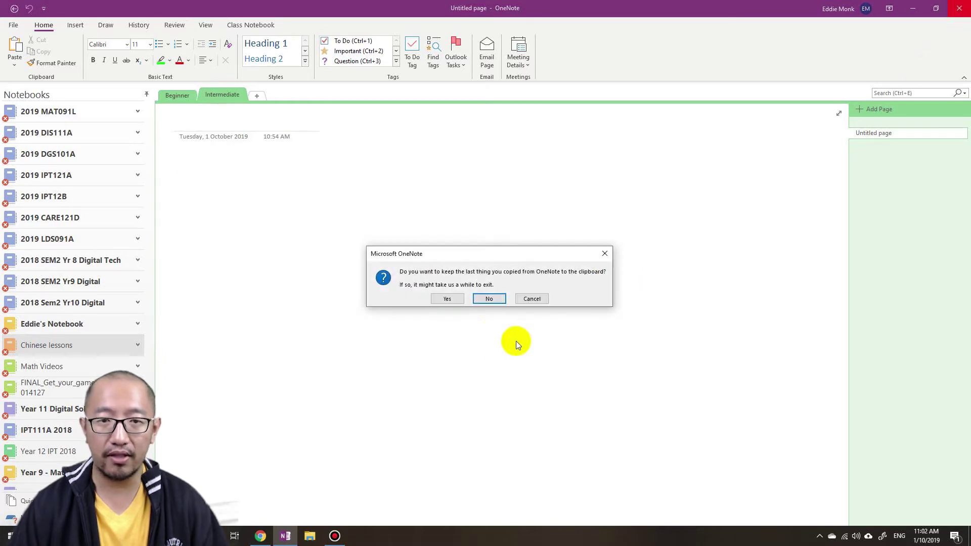
click(487, 299)
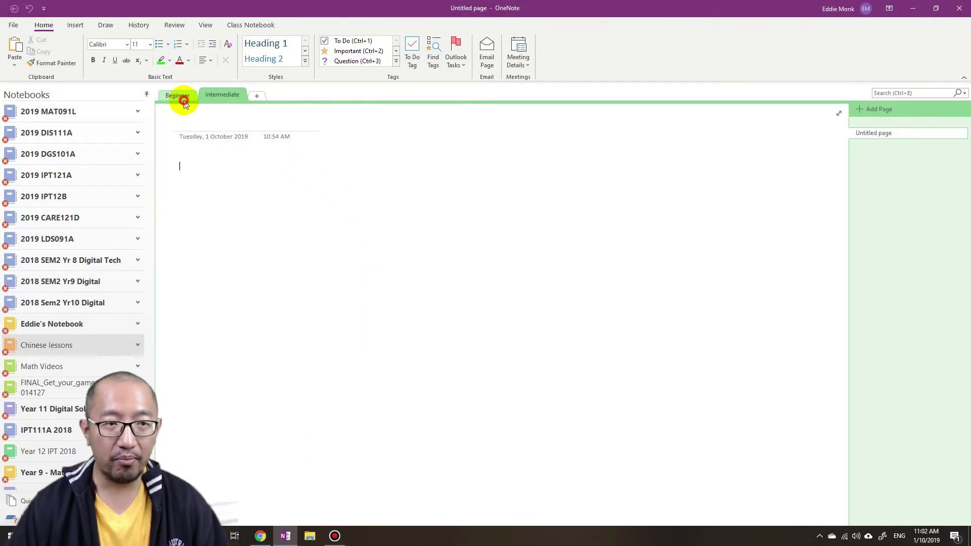
click(183, 101)
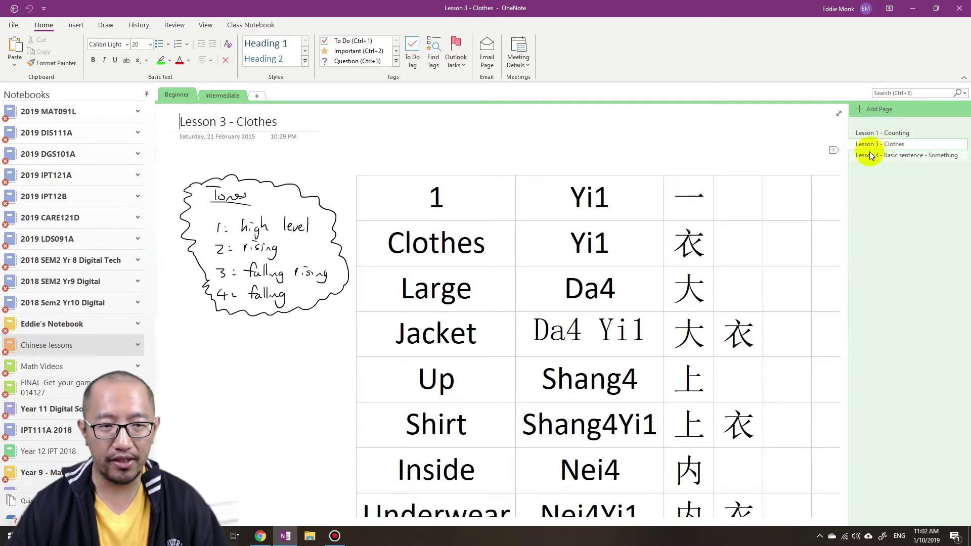
click(230, 96)
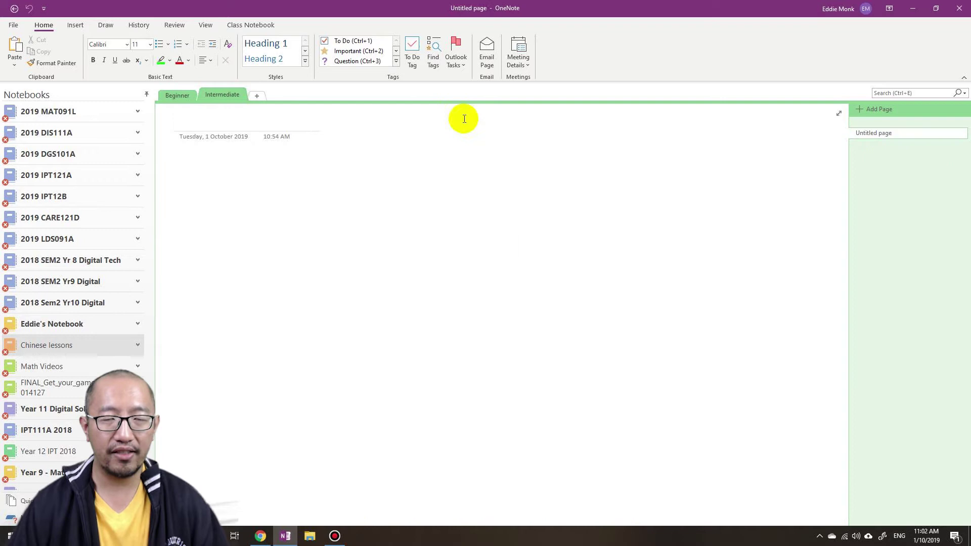
mouse_move(867, 178)
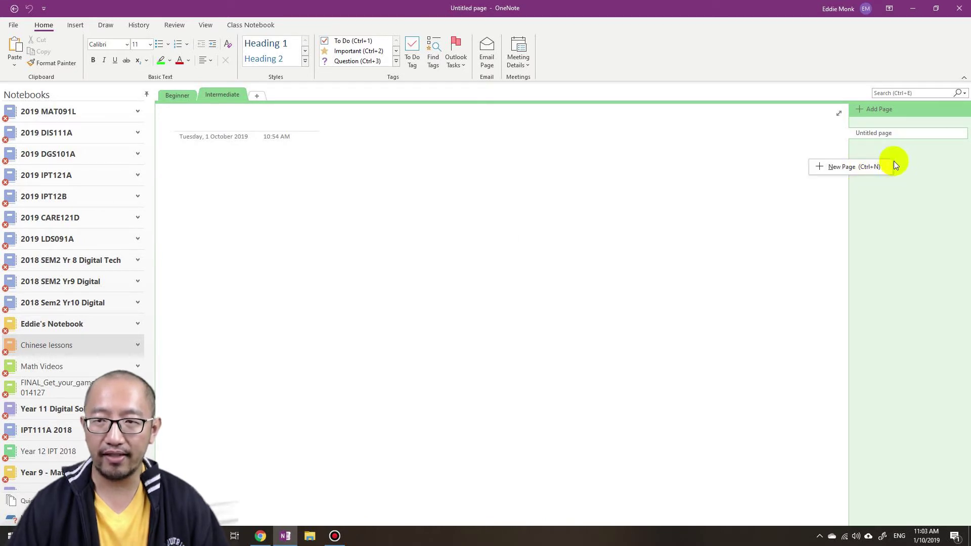
click(910, 163)
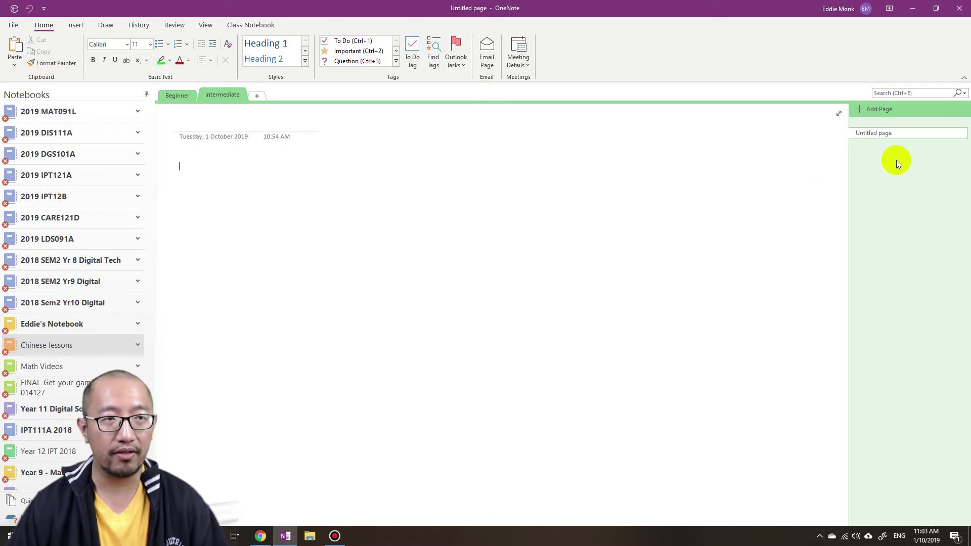
click(18, 47)
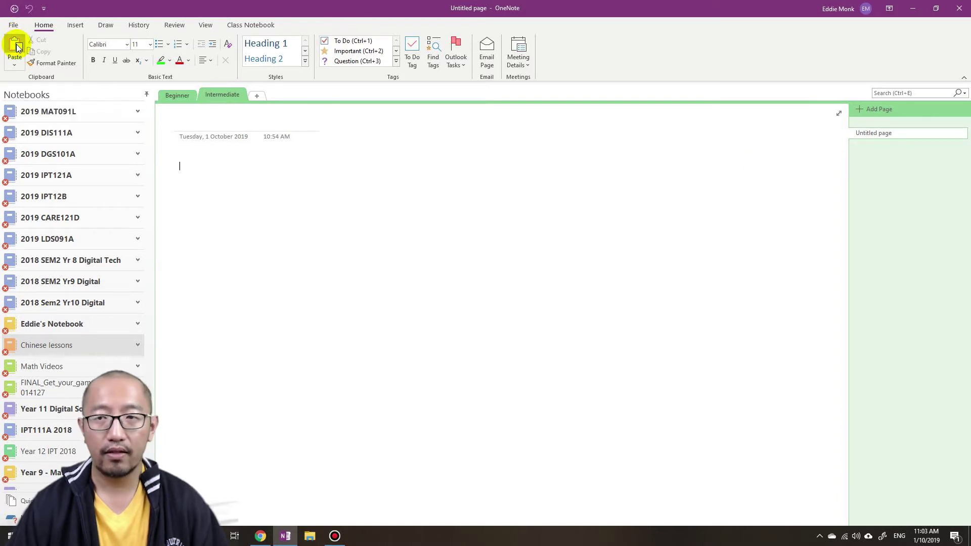
click(185, 97)
From the Intermediate section, open History > Notebook Recycle Bin to view deleted pages.
click(227, 96)
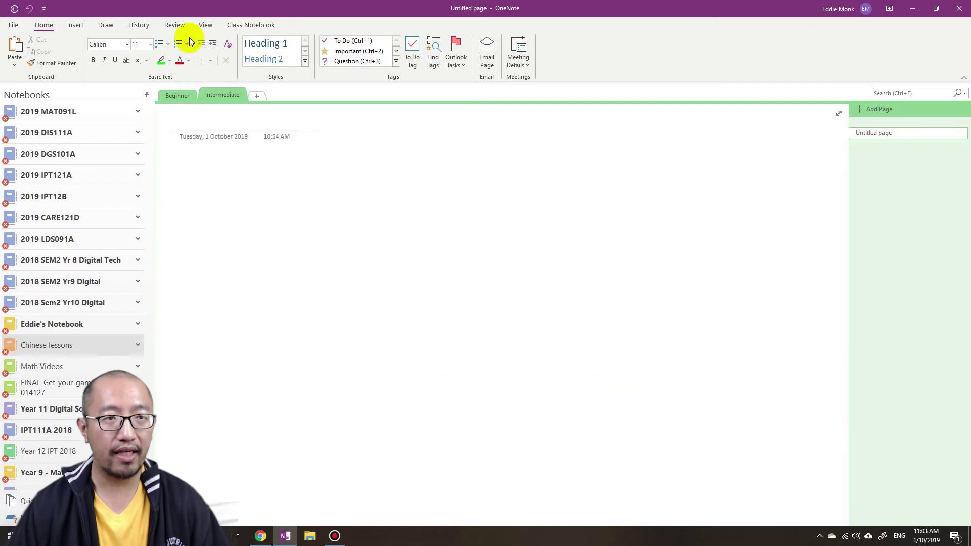
click(152, 29)
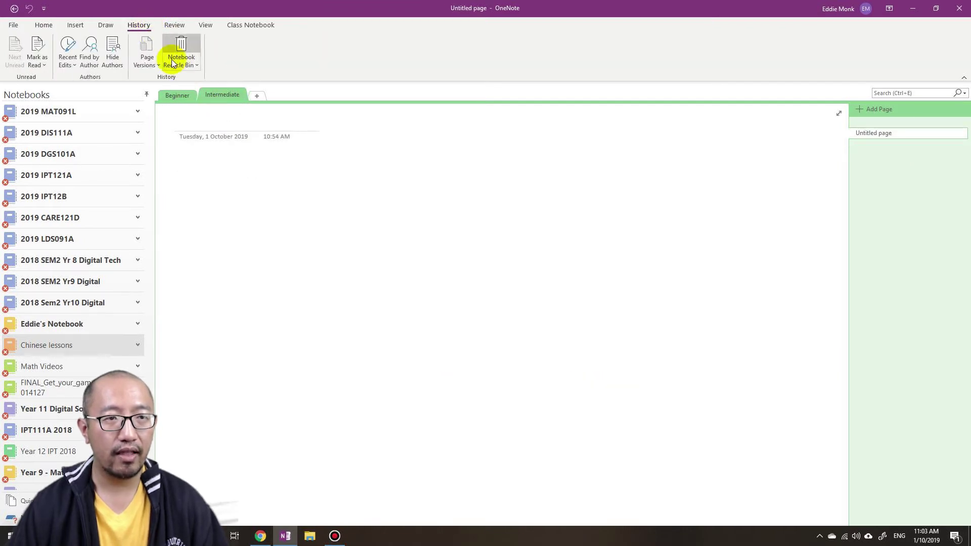
click(178, 65)
click(186, 78)
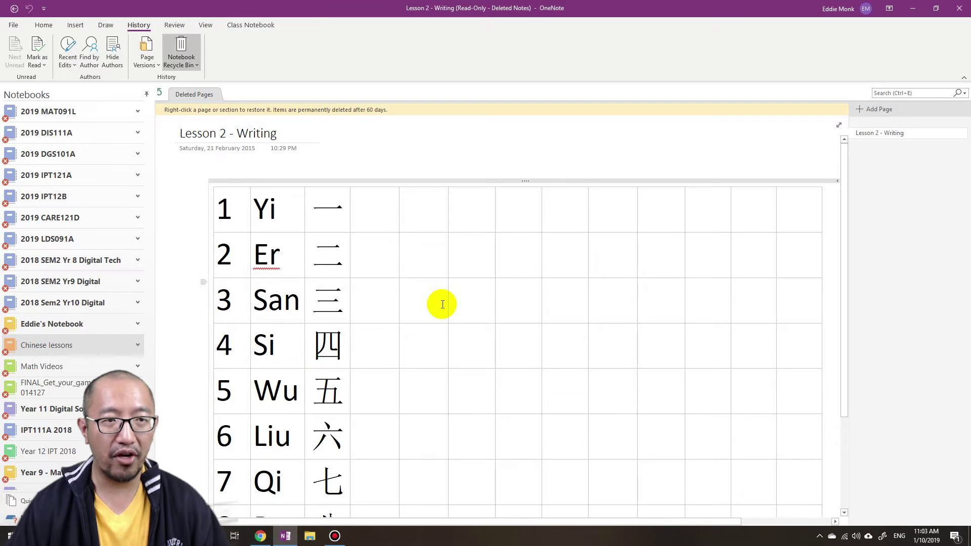
Permanently delete the Lesson 2 - Writing page from the recycle bin.
click(886, 133)
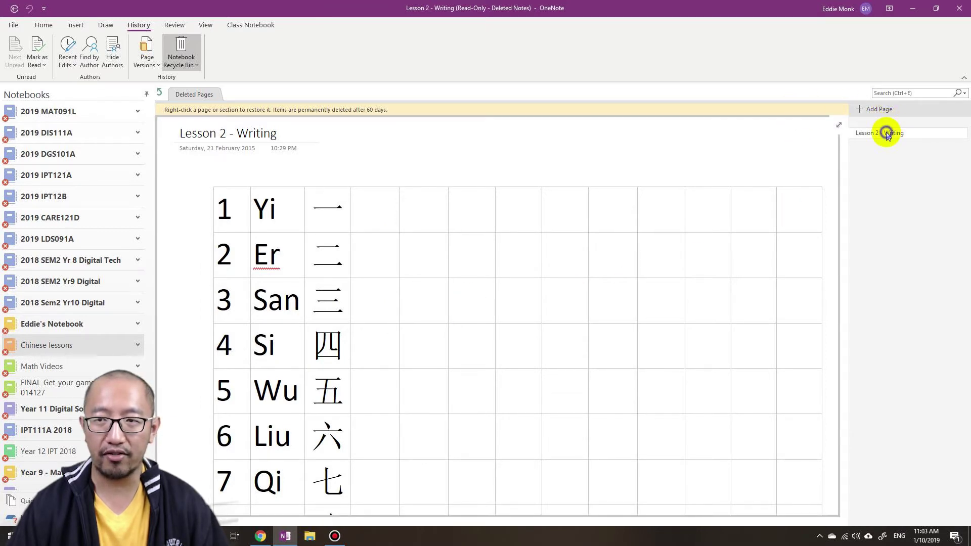
click(581, 188)
right_click(894, 133)
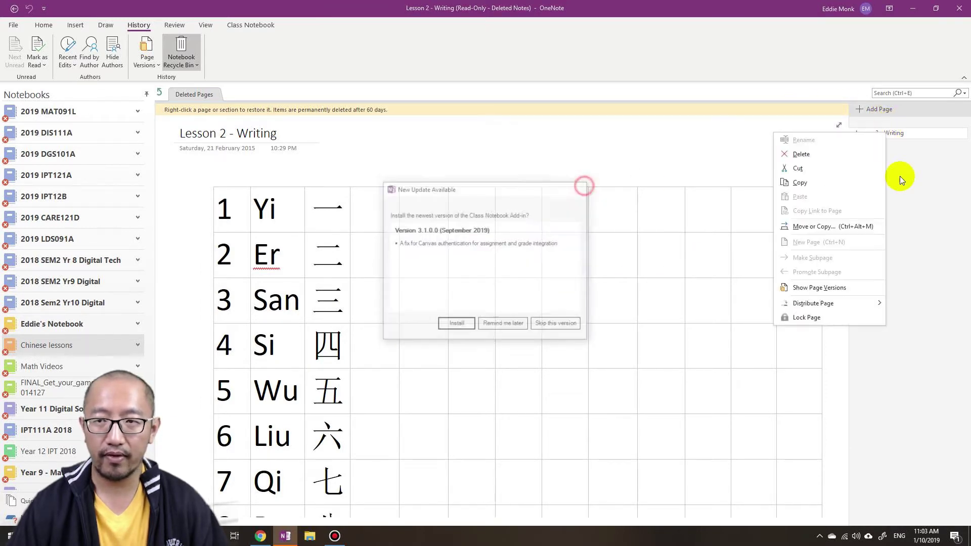
click(846, 151)
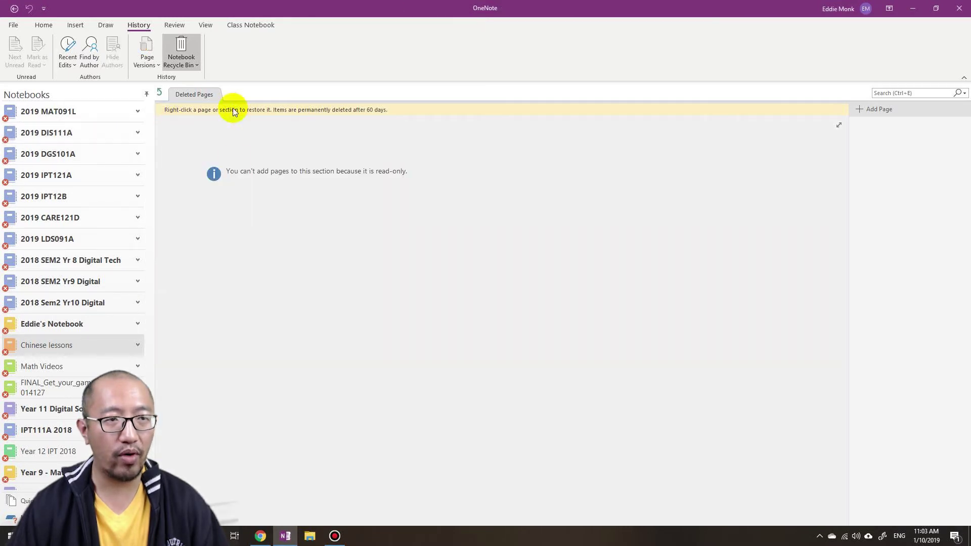
Return to Chinese lessons and check the Beginner and Intermediate sections' pages.
click(80, 340)
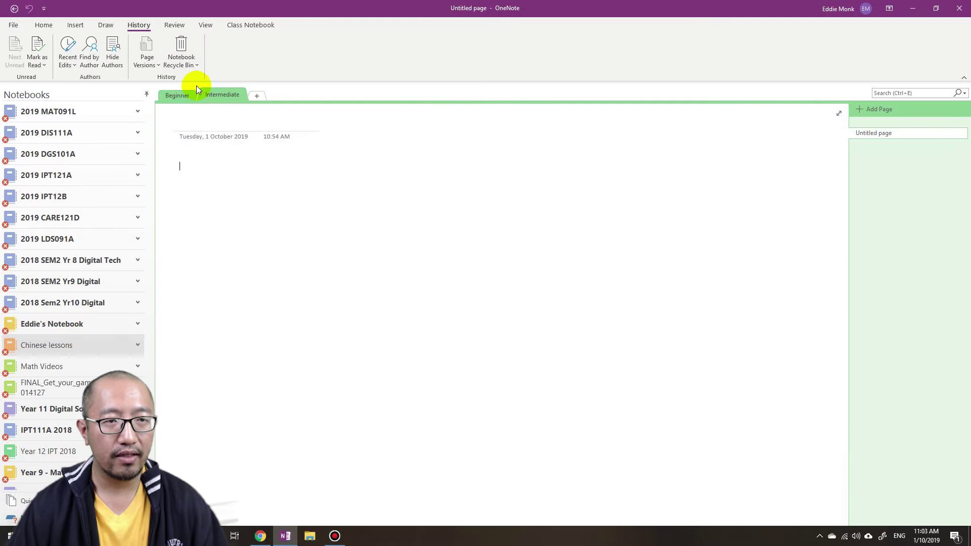
click(178, 95)
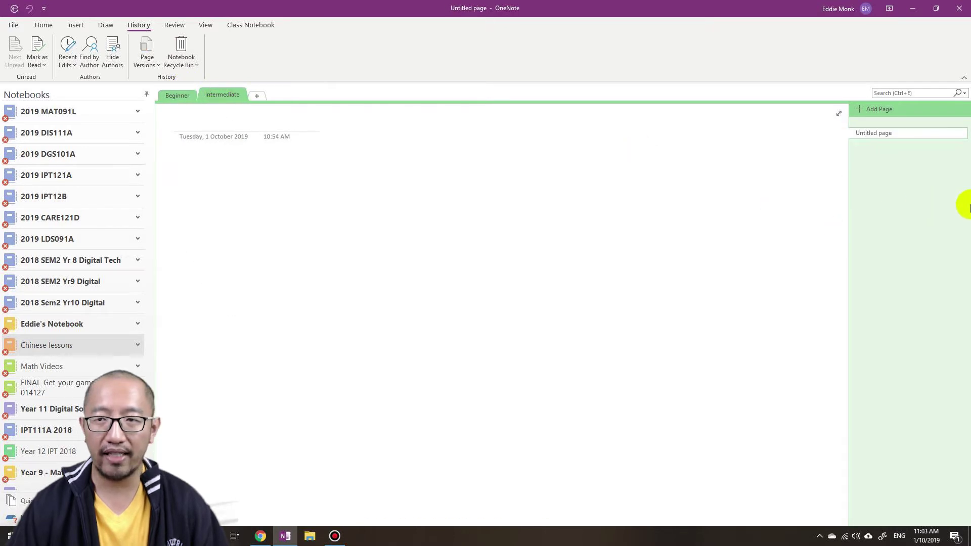
click(305, 61)
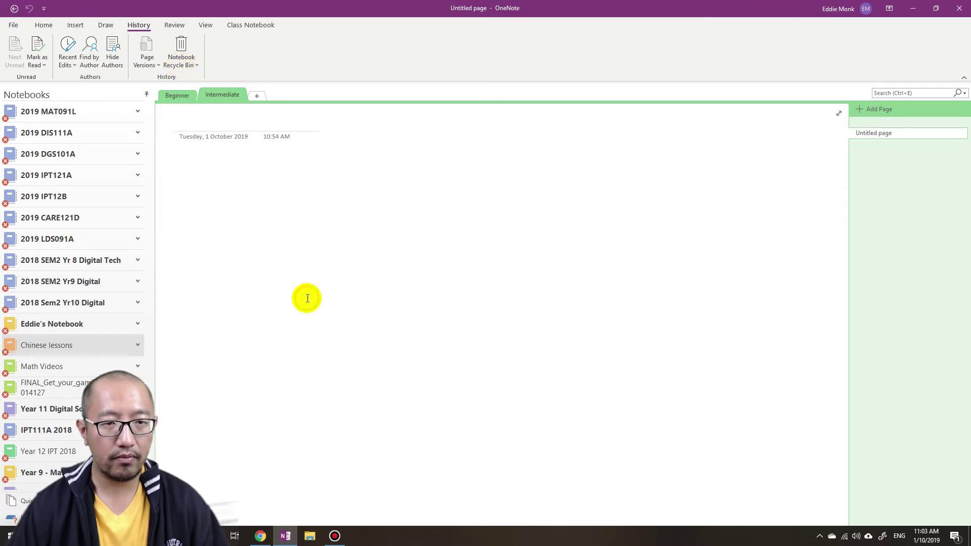
click(178, 95)
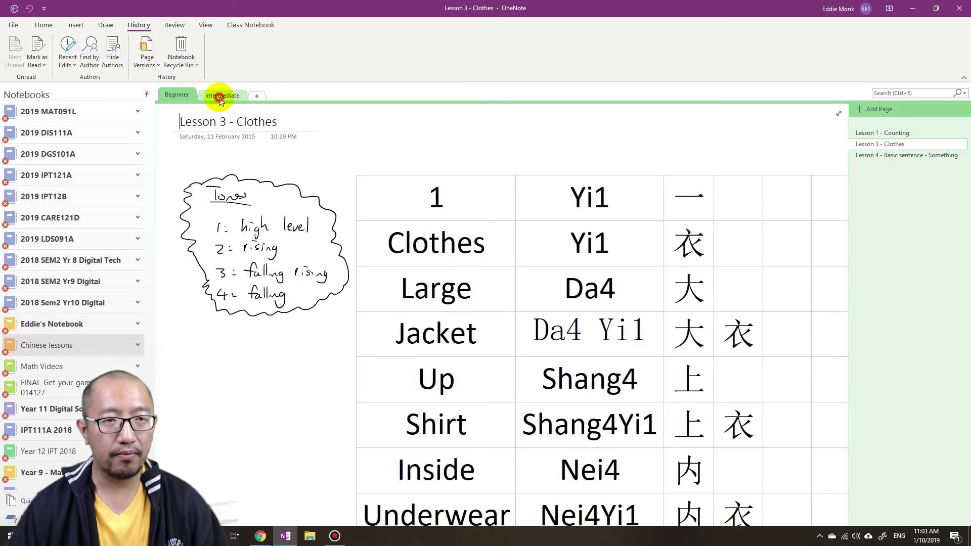
click(220, 97)
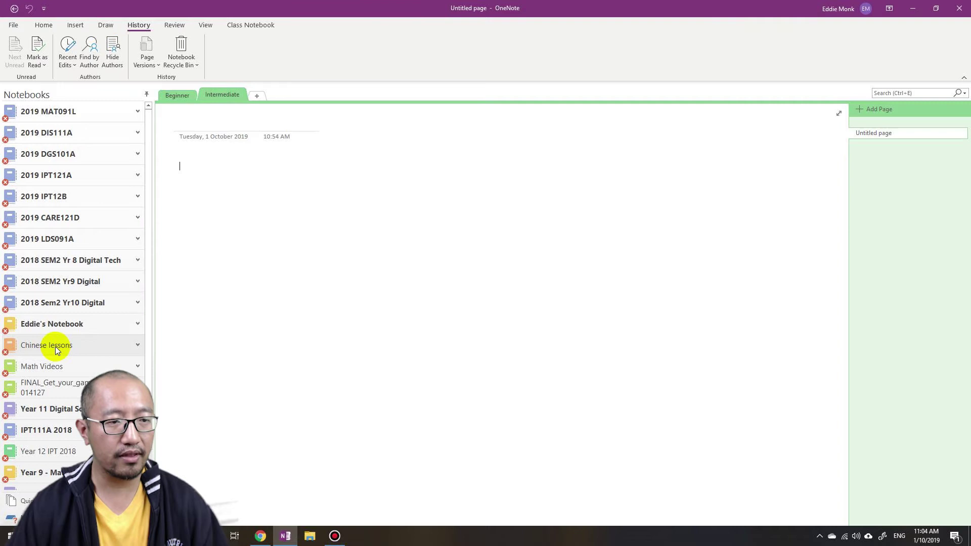
click(177, 95)
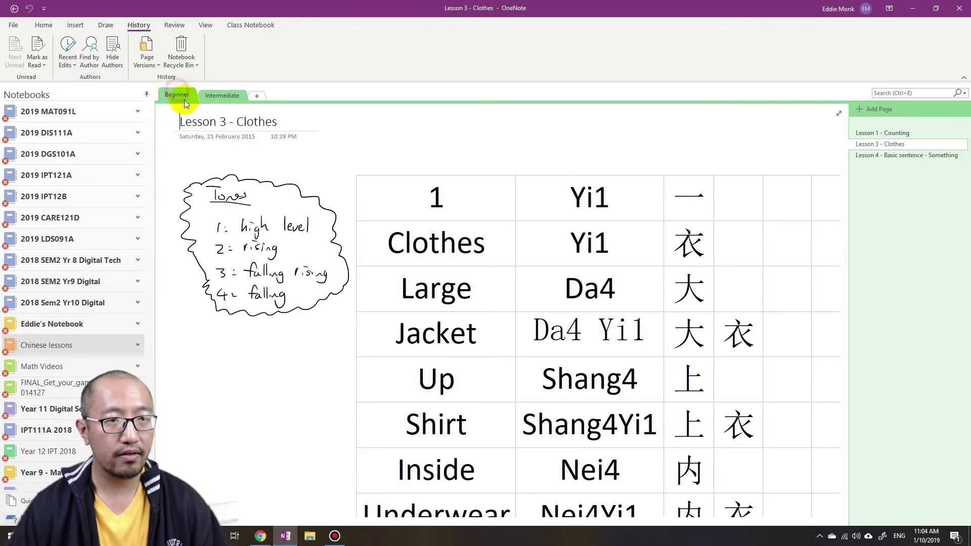
click(238, 191)
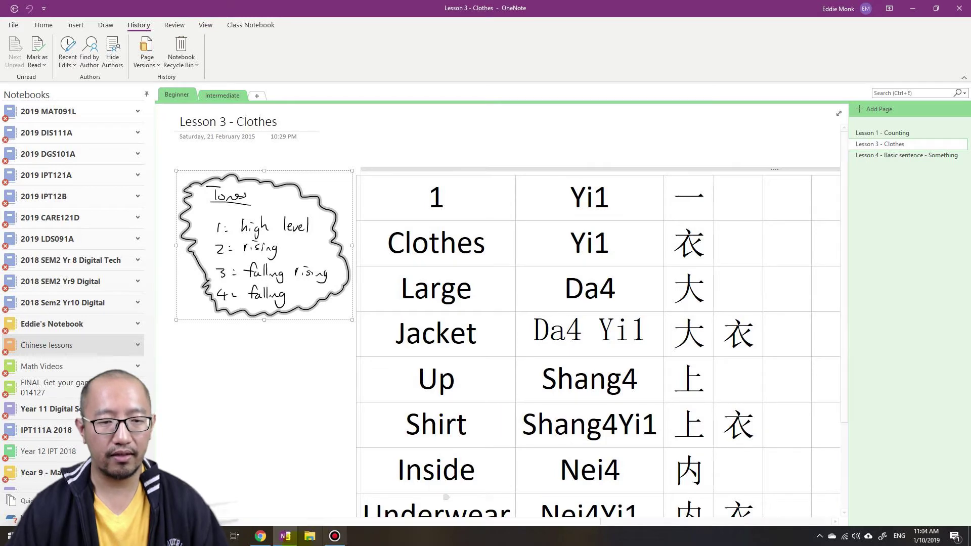
Confirm the Notebook Recycle Bin's deleted pages are empty, then return to Lesson 3 - Clothes.
click(290, 540)
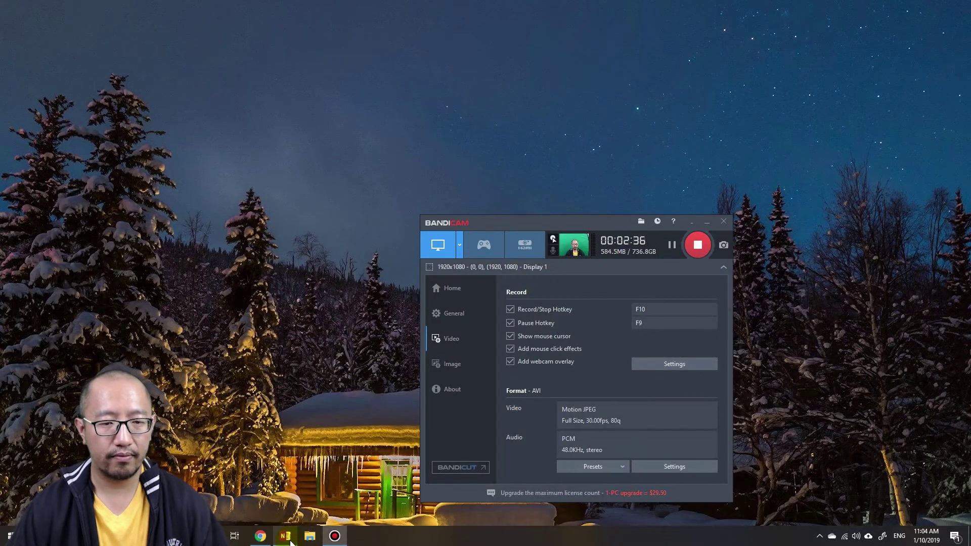
click(291, 540)
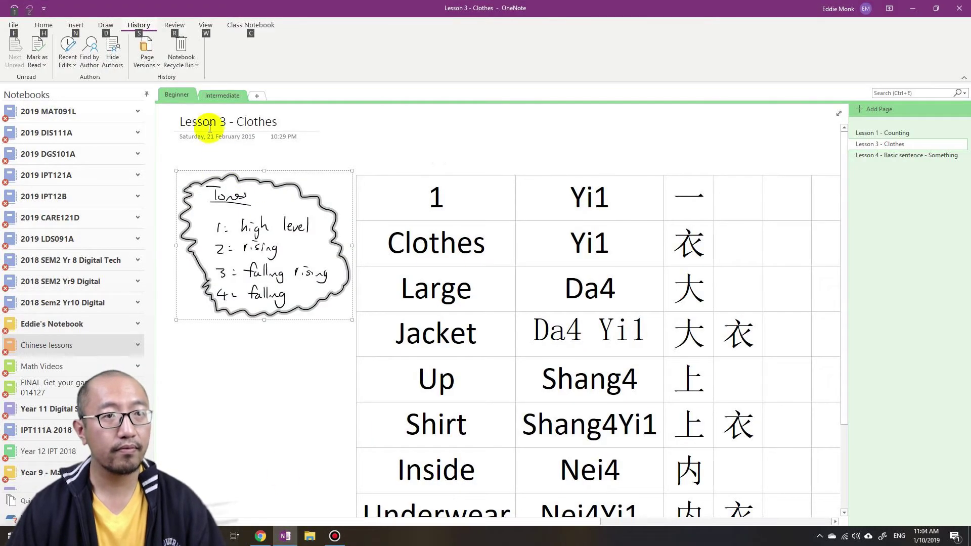
click(190, 62)
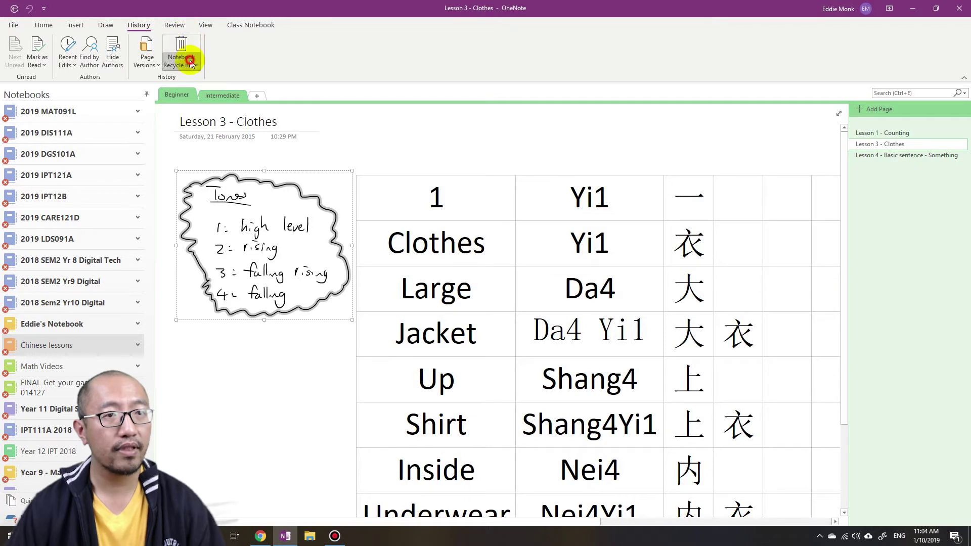
click(201, 79)
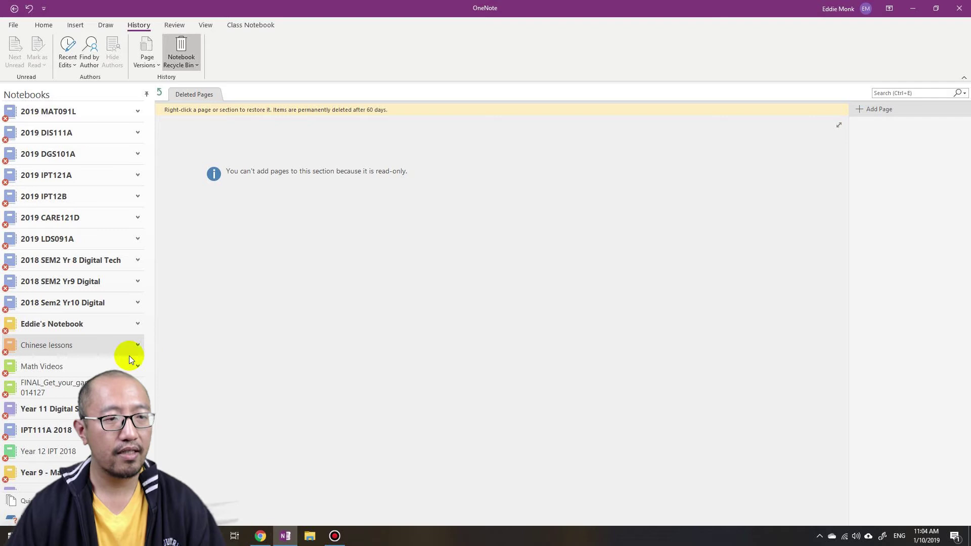
click(80, 345)
click(255, 354)
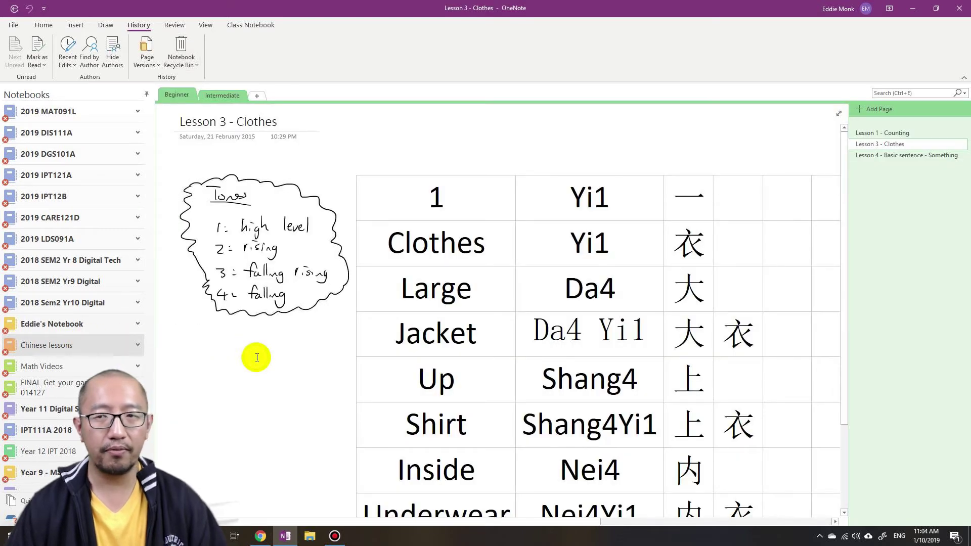
Open File > Options and bring the OneNote Options window to the front.
click(14, 26)
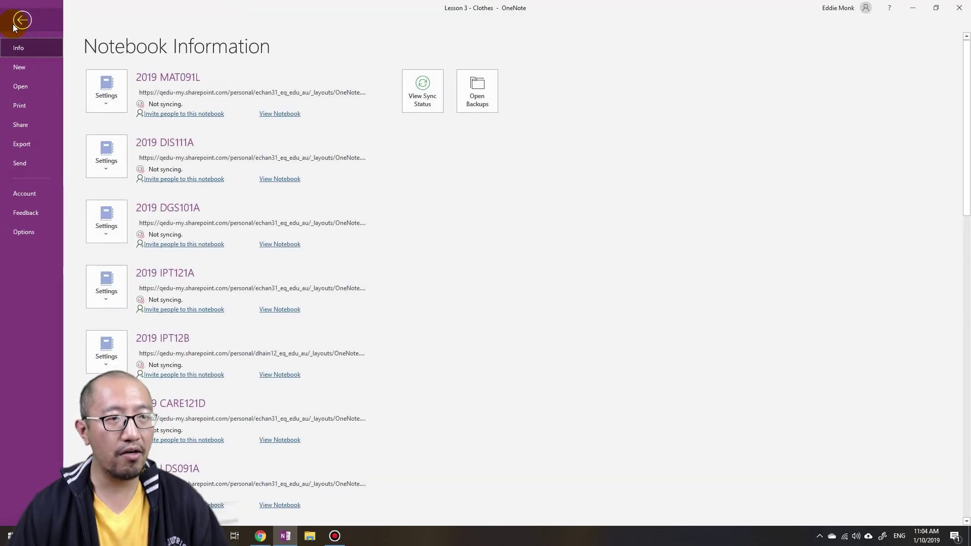
click(30, 231)
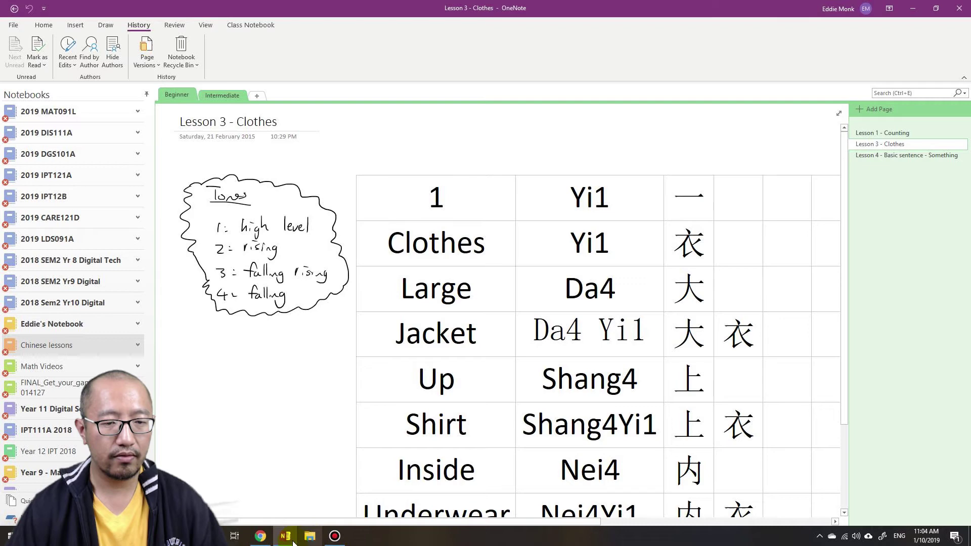
mouse_move(292, 542)
click(281, 494)
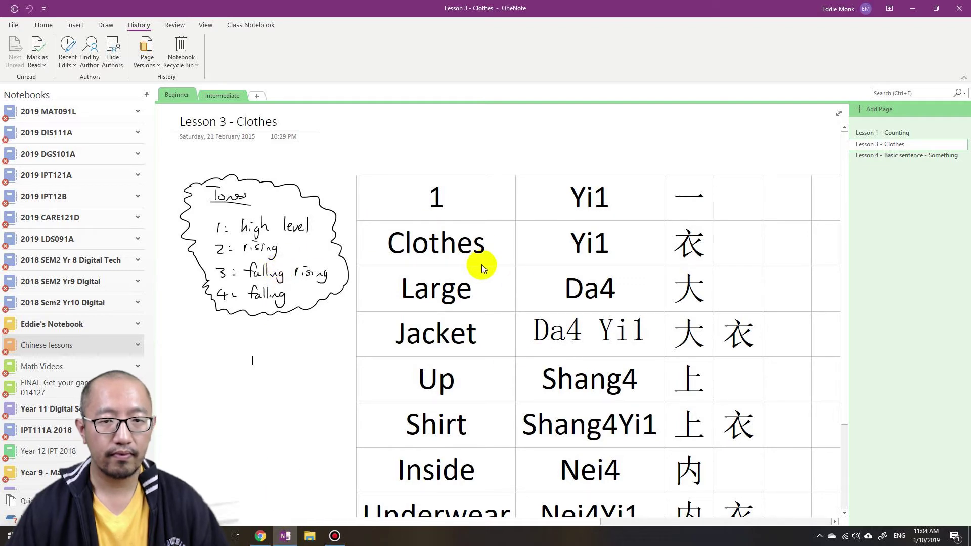
key(alt+f)
key(t)
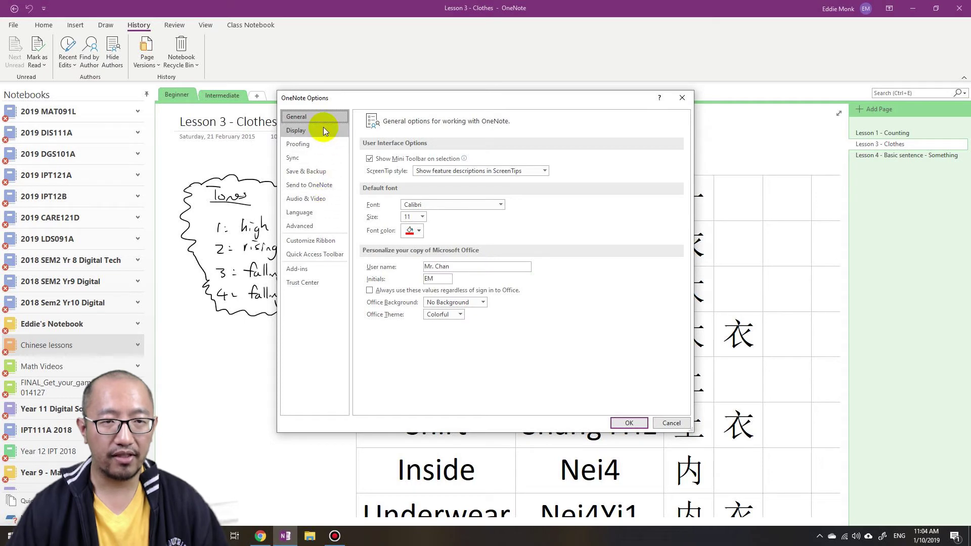
Switch to Save & Backup and select the Backup Folder entry.
click(319, 171)
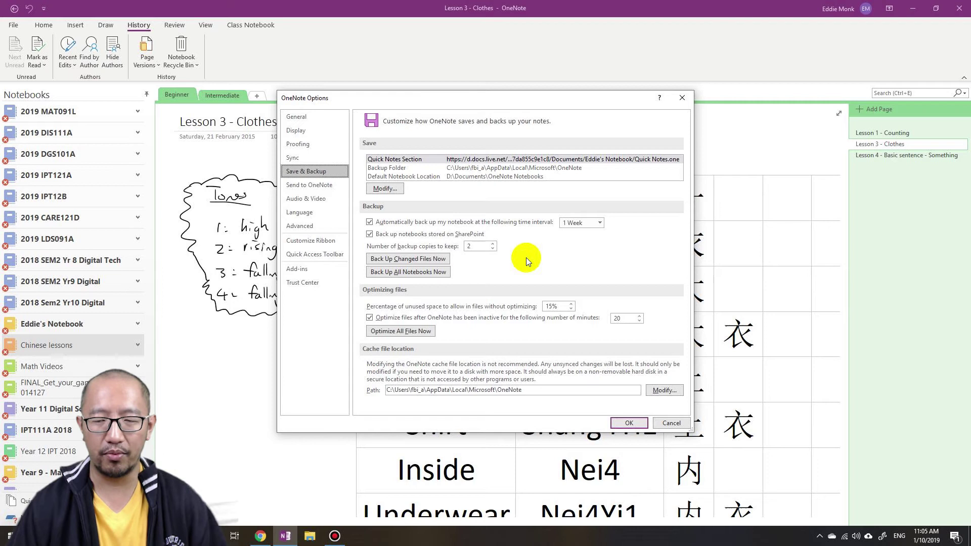
click(497, 169)
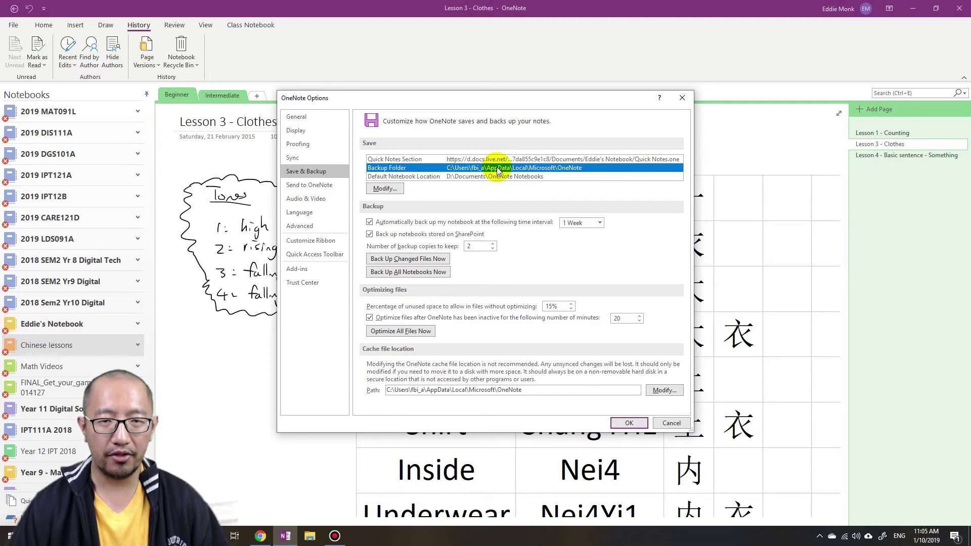
Copy the Backup Folder path from its browser, then cancel OneNote Options unchanged.
double_click(497, 169)
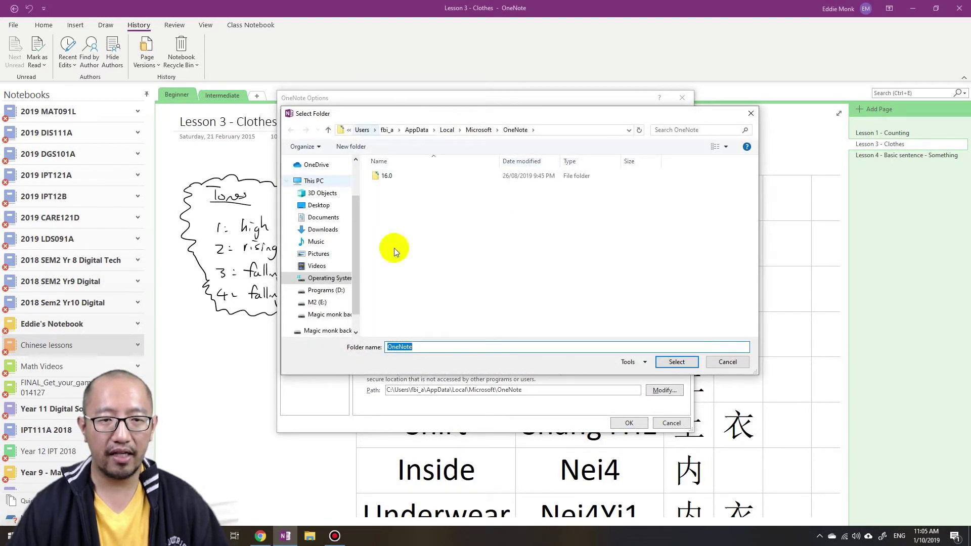
click(560, 132)
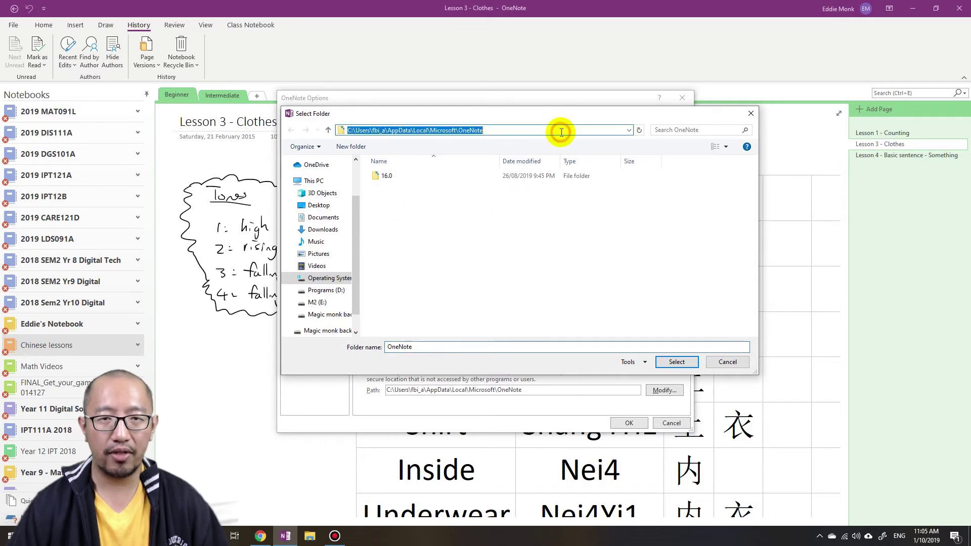
right_click(438, 132)
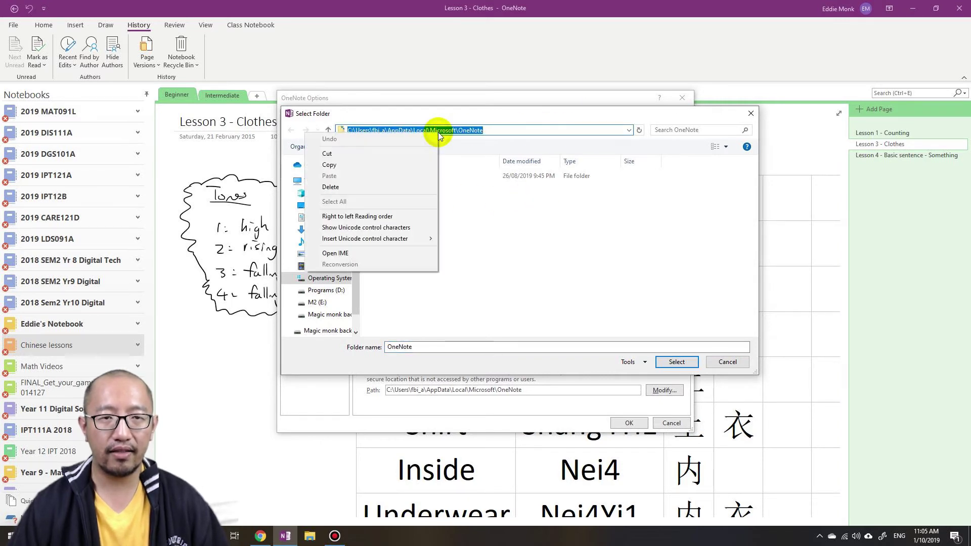
click(374, 163)
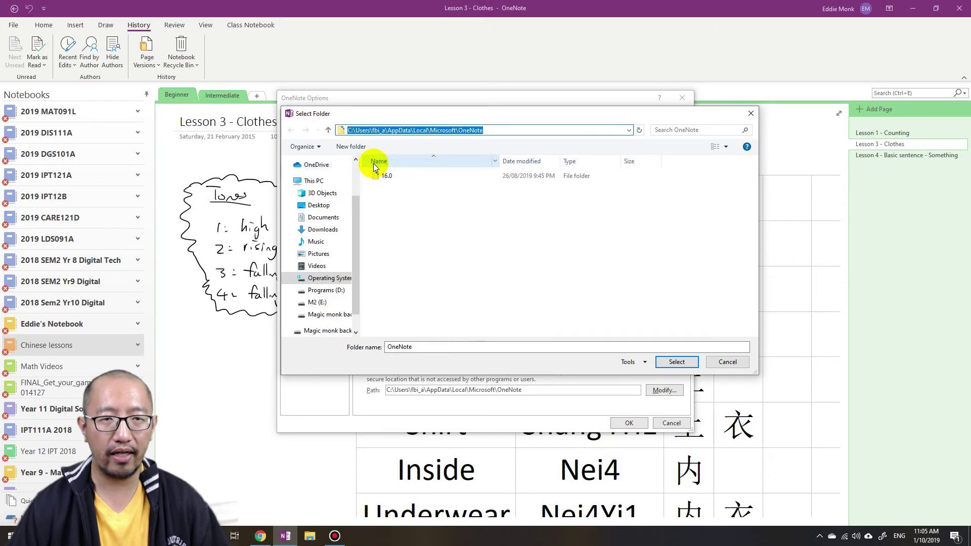
click(724, 359)
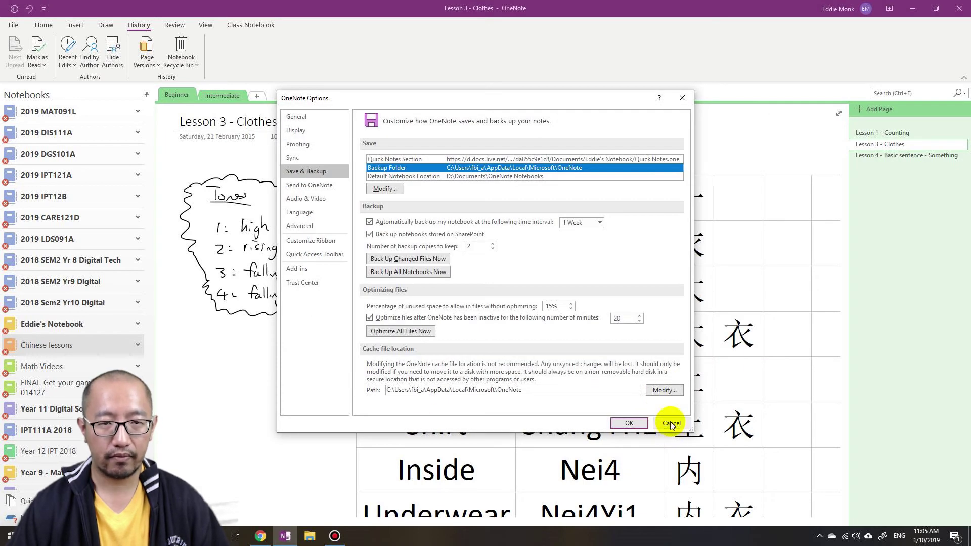
click(671, 423)
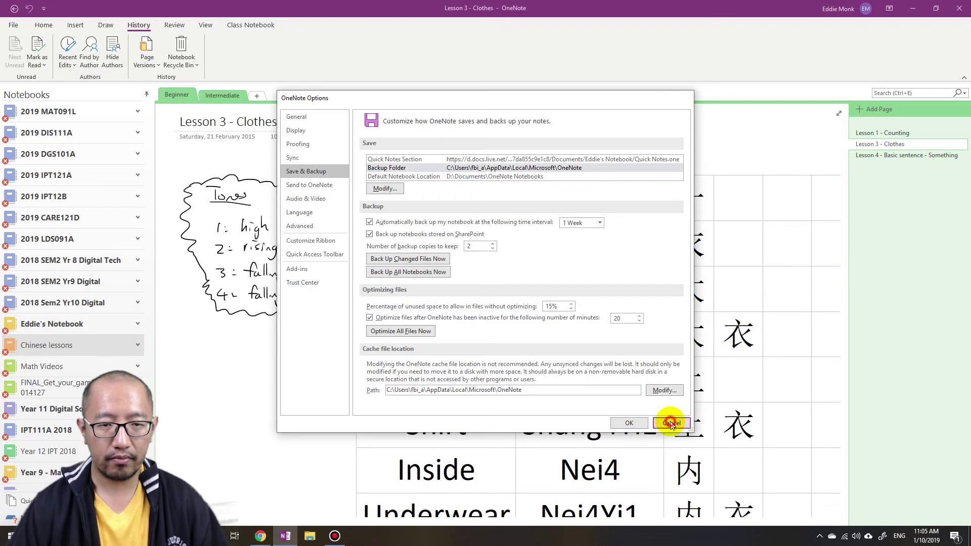
Open File Explorer and go to the pasted OneNote backup folder path.
click(317, 544)
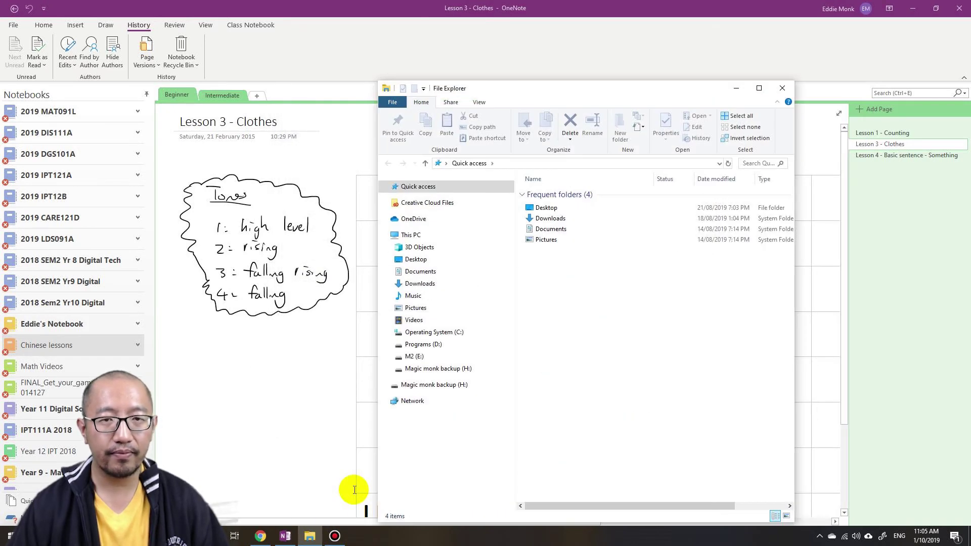
click(527, 162)
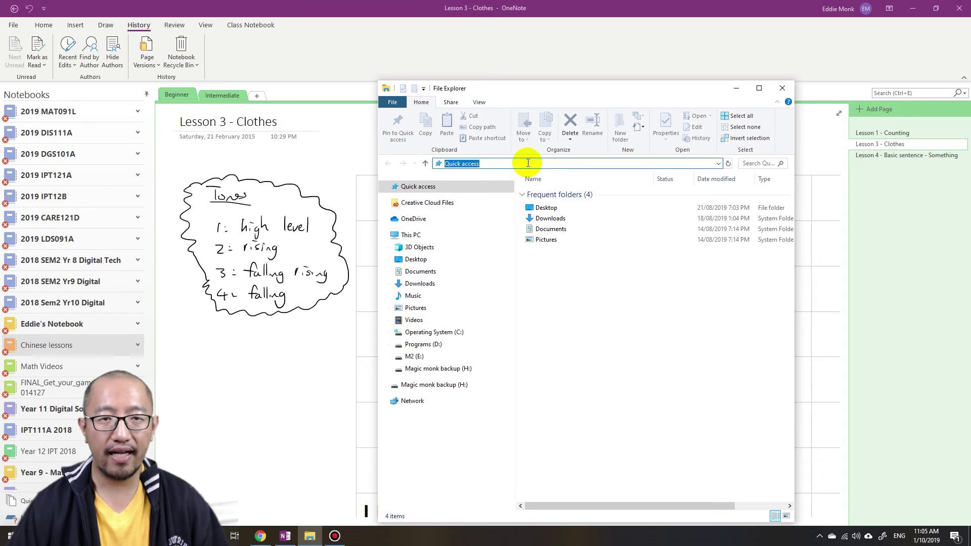
right_click(527, 163)
click(481, 206)
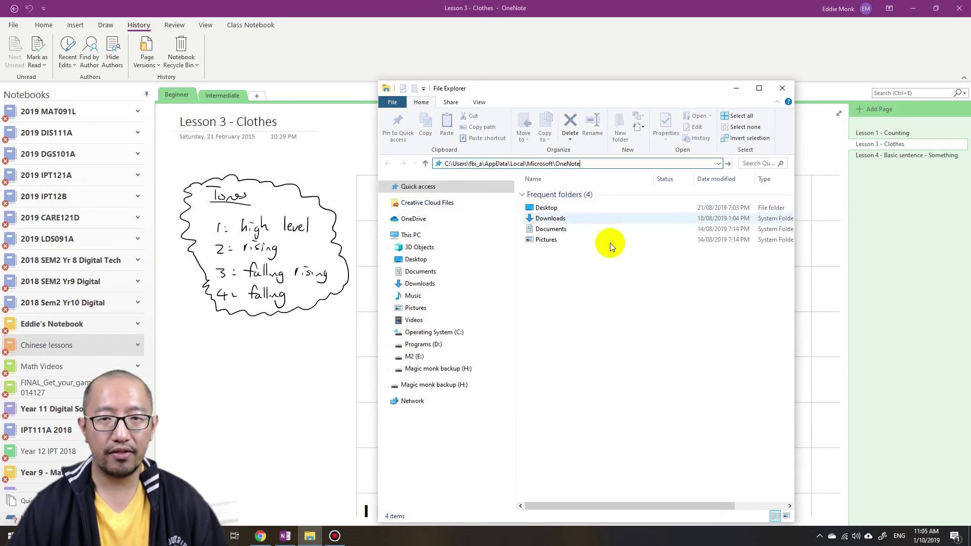
key(Return)
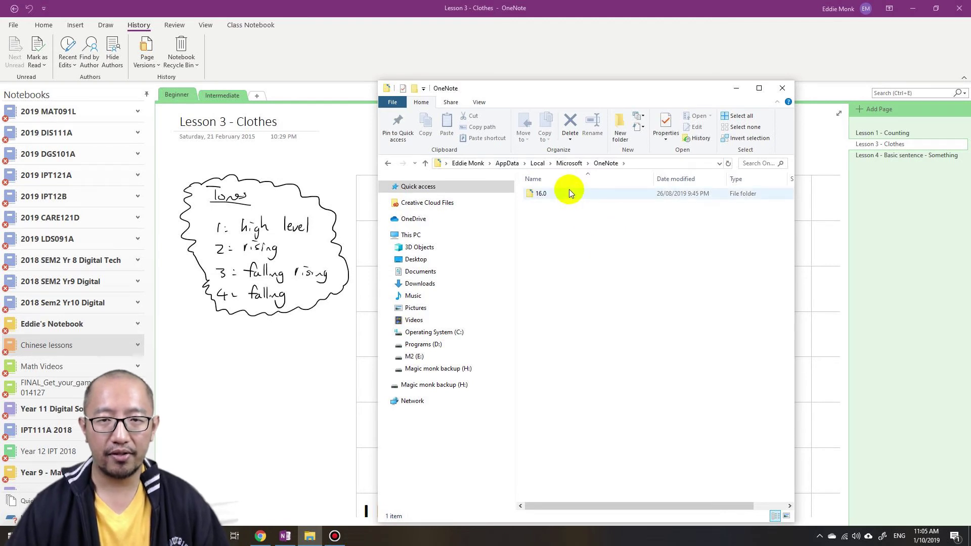
Open 16.0 > Backup > Chinese lessons and bring up the Beginner.one backup's options.
mouse_move(539, 197)
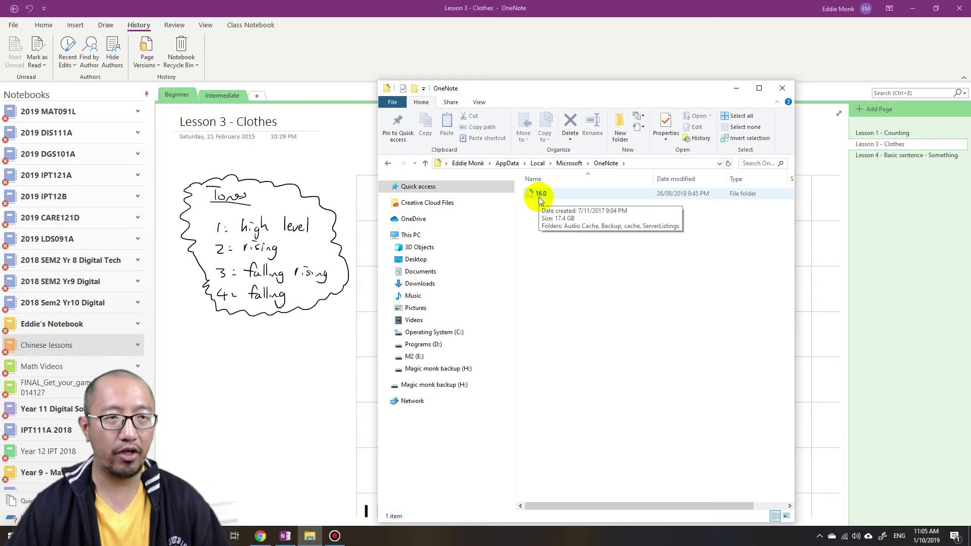
double_click(538, 196)
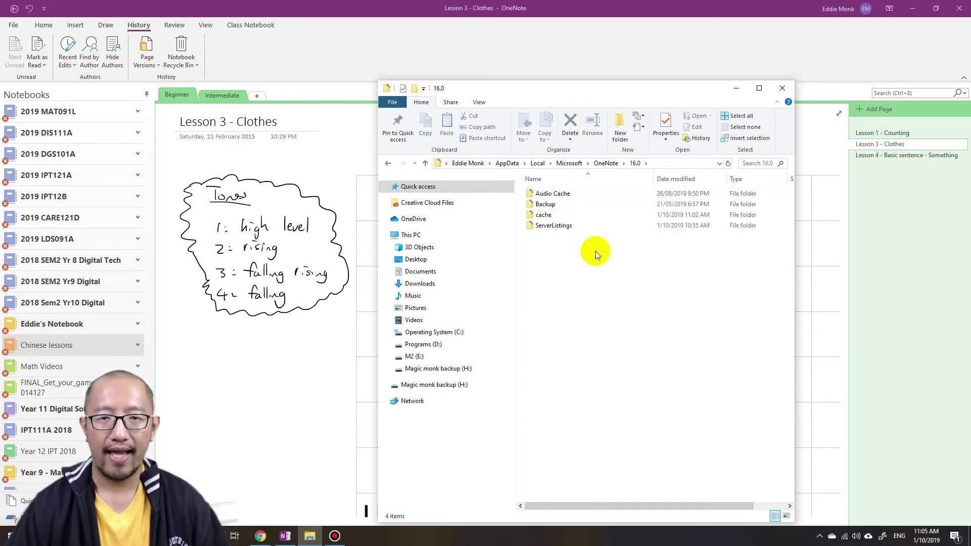
double_click(547, 205)
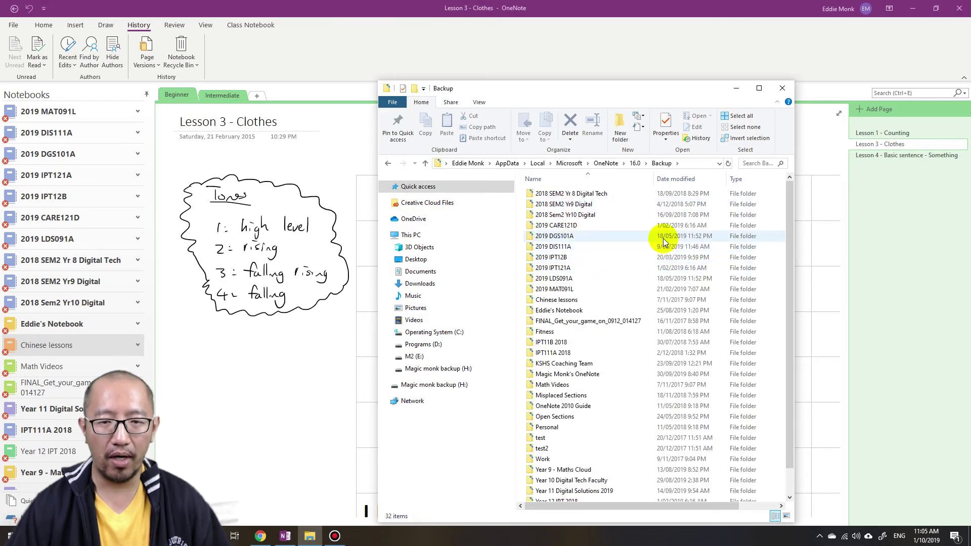
double_click(543, 300)
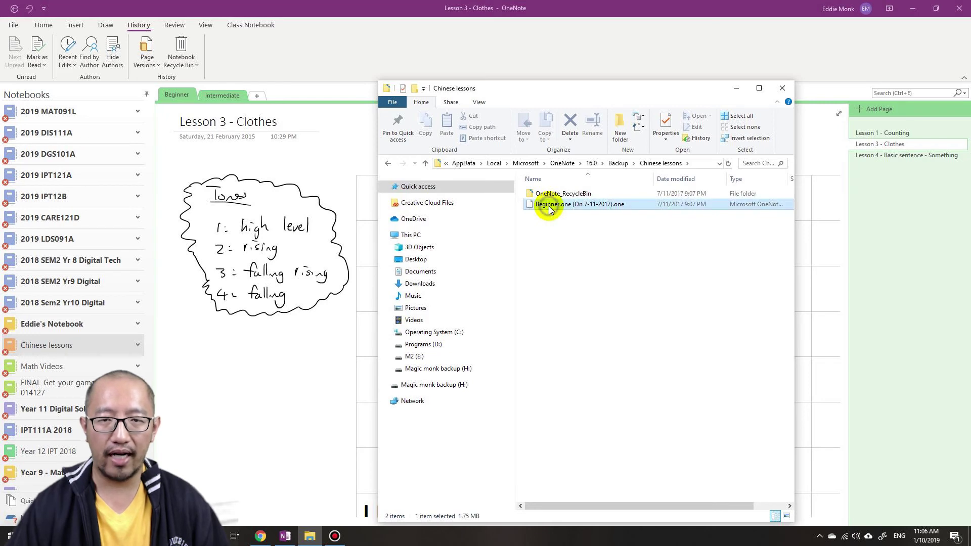
right_click(550, 207)
Open the Beginner.one backup in OneNote 2016, copy Lesson 2 - Writing, and return to Chinese lessons.
mouse_move(491, 274)
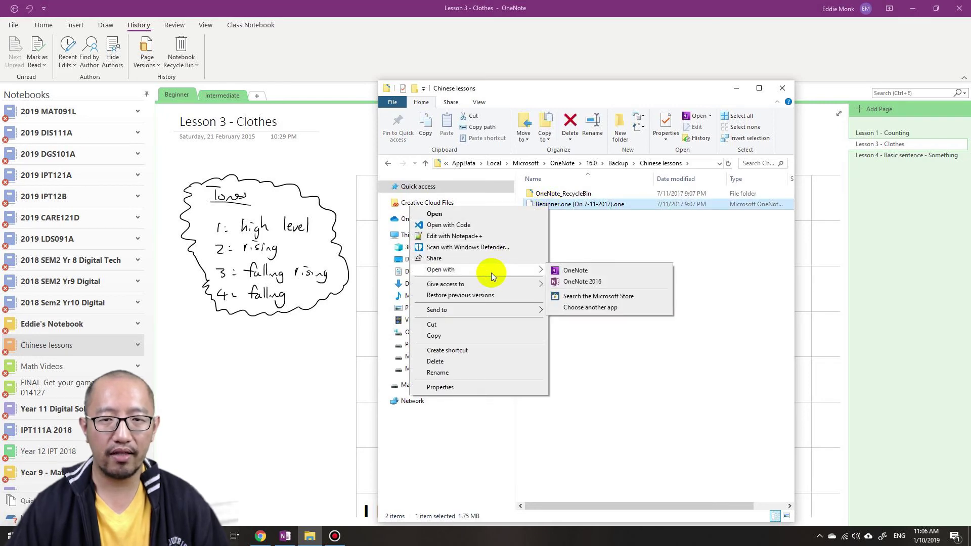
click(594, 282)
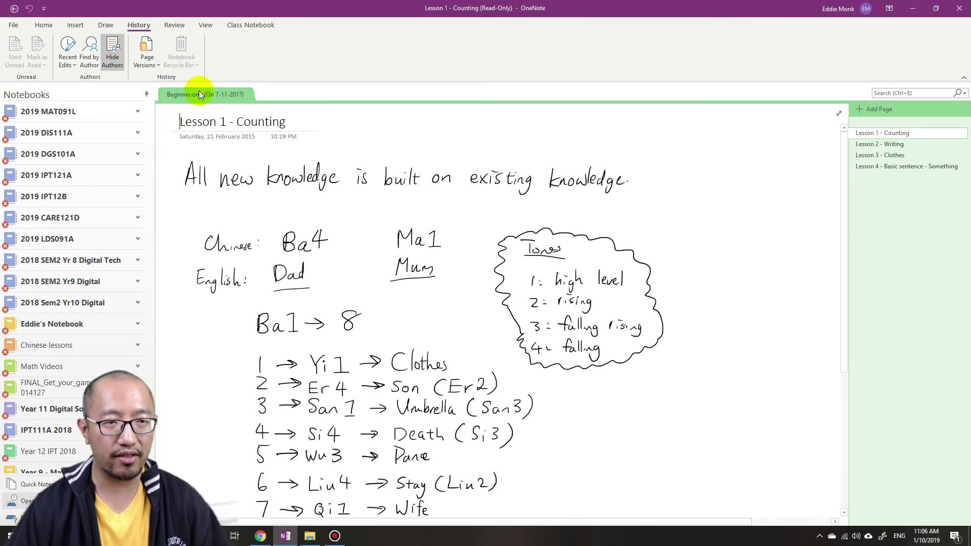
click(884, 146)
right_click(885, 149)
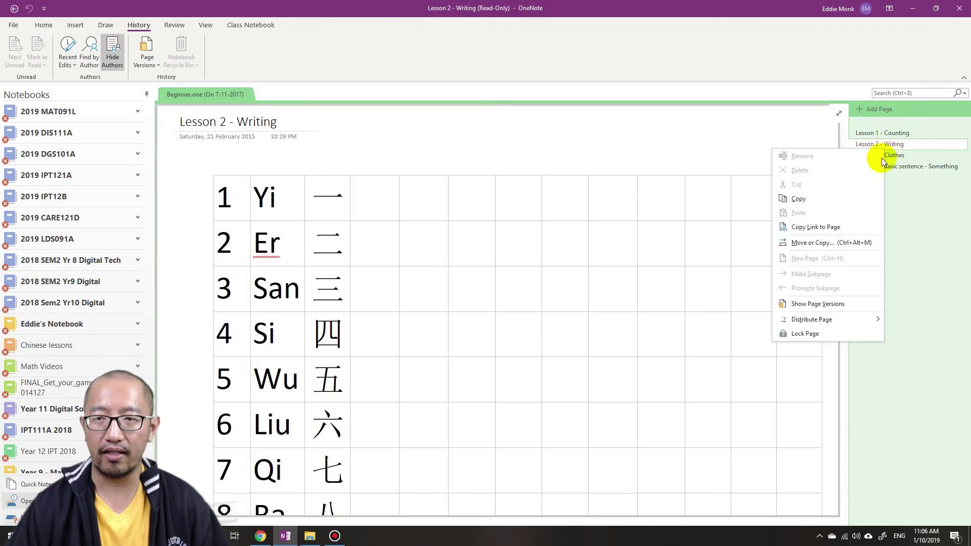
click(841, 197)
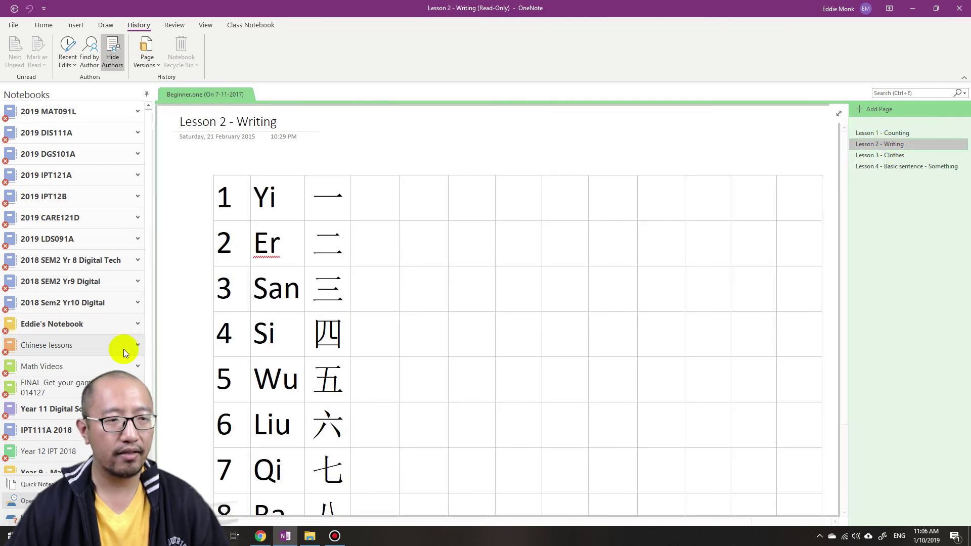
click(82, 346)
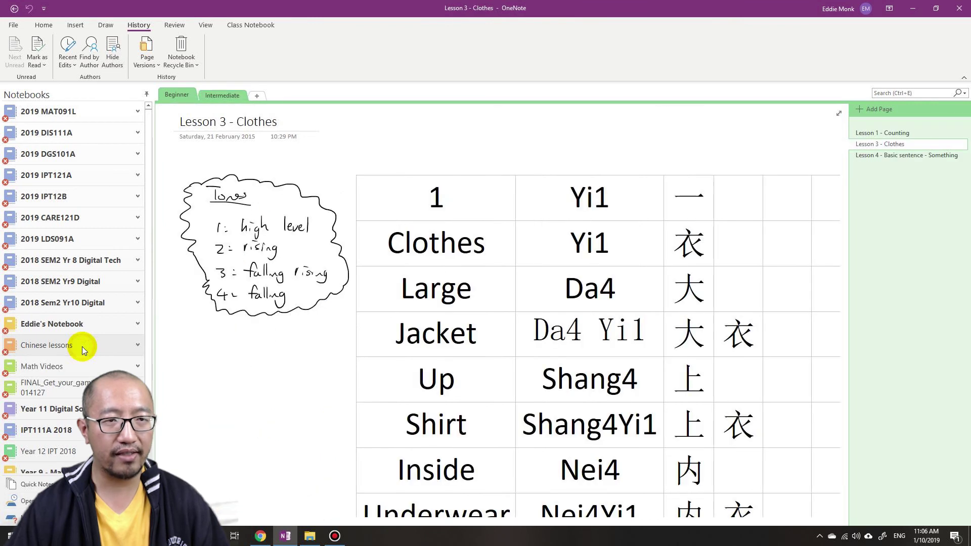
Paste the Lesson 2 - Writing page into Beginner and place it after Lesson 1 - Counting.
right_click(912, 182)
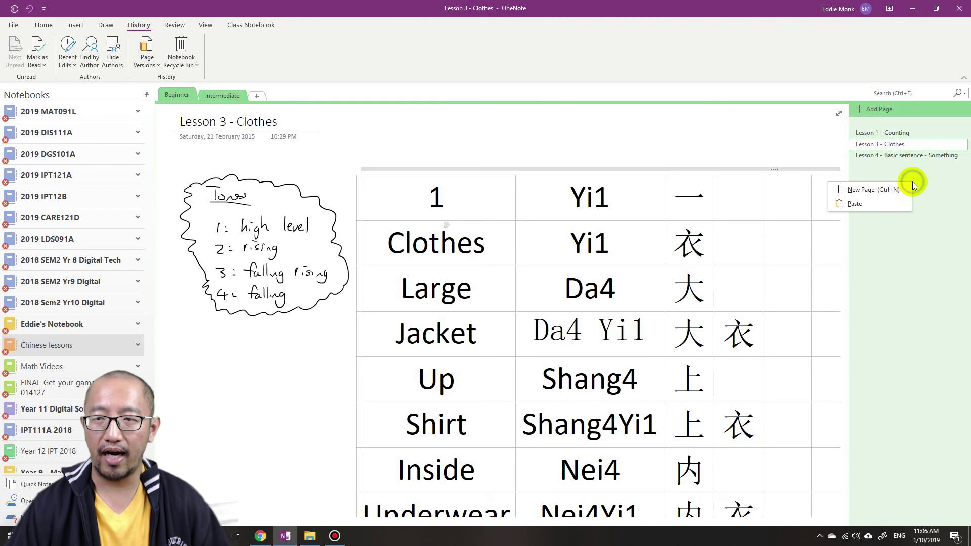
click(869, 205)
drag(869, 167, 867, 143)
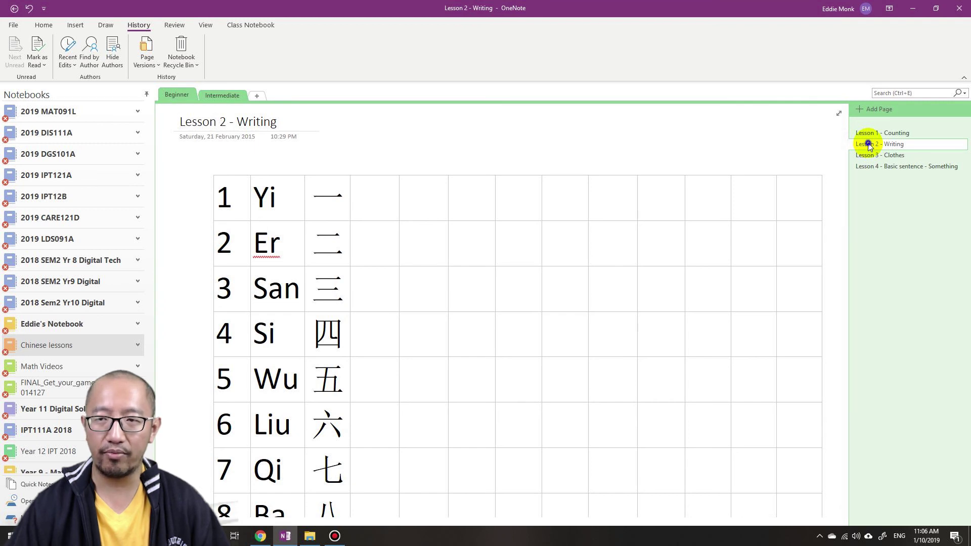
Copy the Lesson 2 - Writing page and paste it into the Intermediate section.
right_click(867, 144)
click(809, 195)
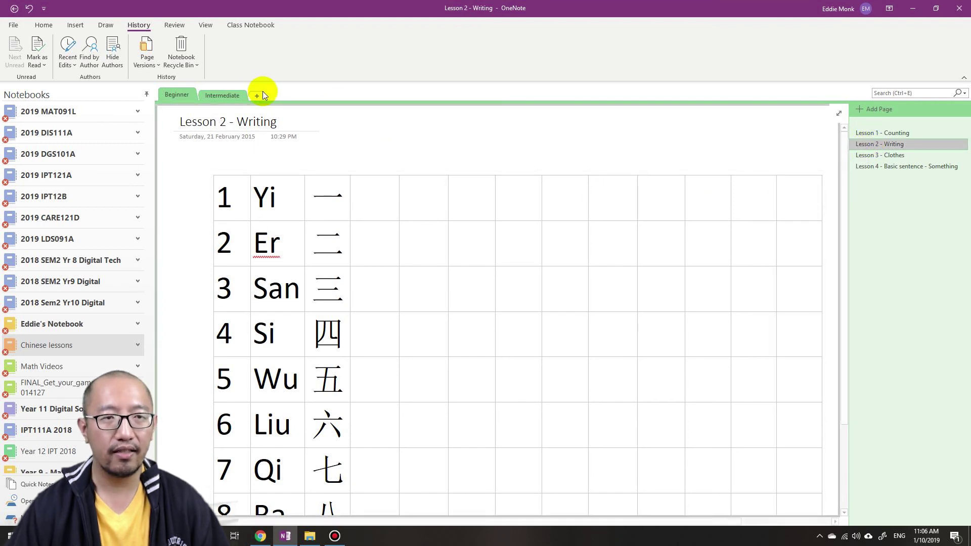
click(231, 93)
right_click(901, 184)
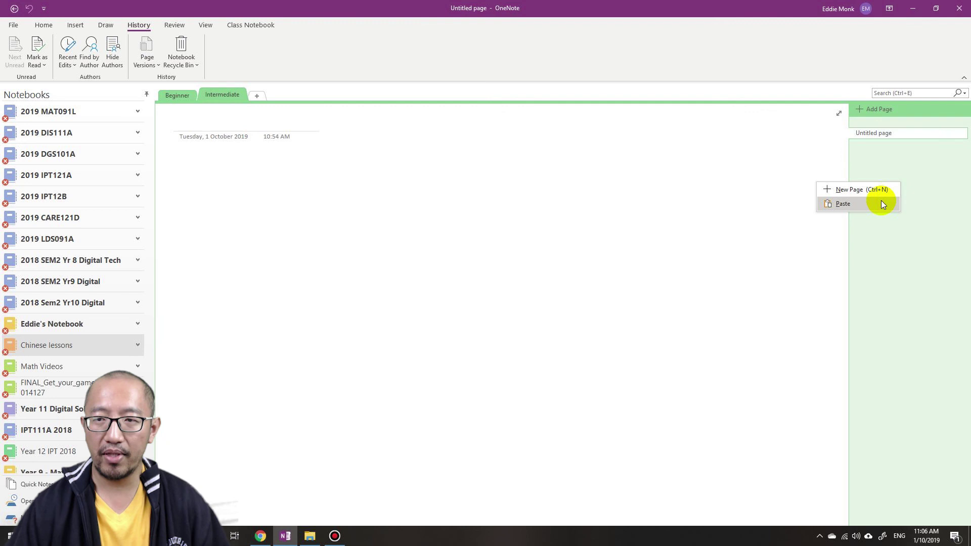
click(880, 200)
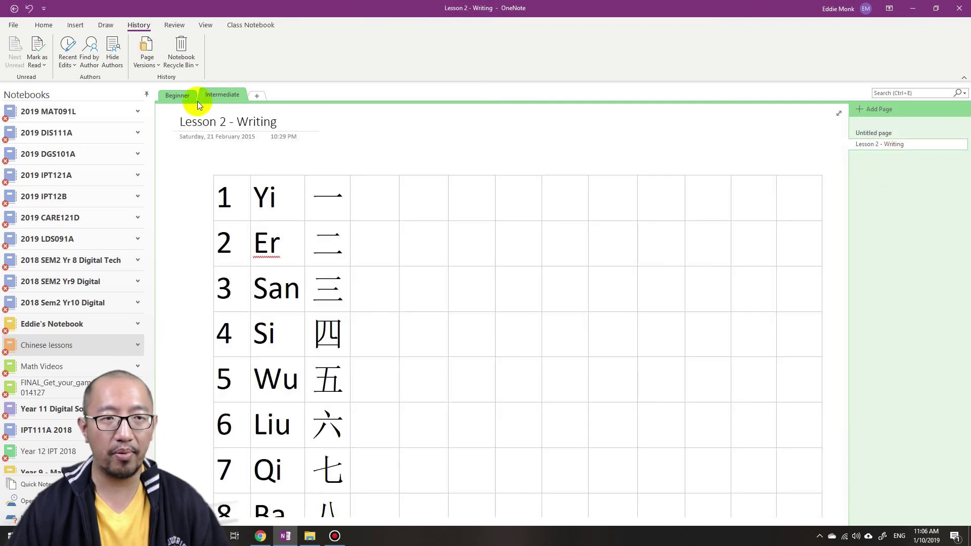
Delete the Lesson 2 - Writing page from the Beginner section.
click(175, 94)
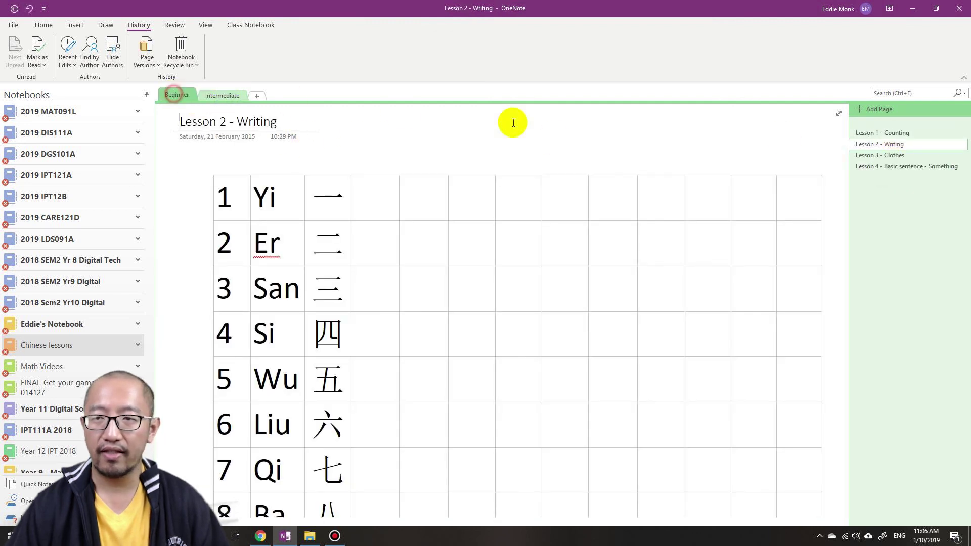
click(863, 146)
key(Delete)
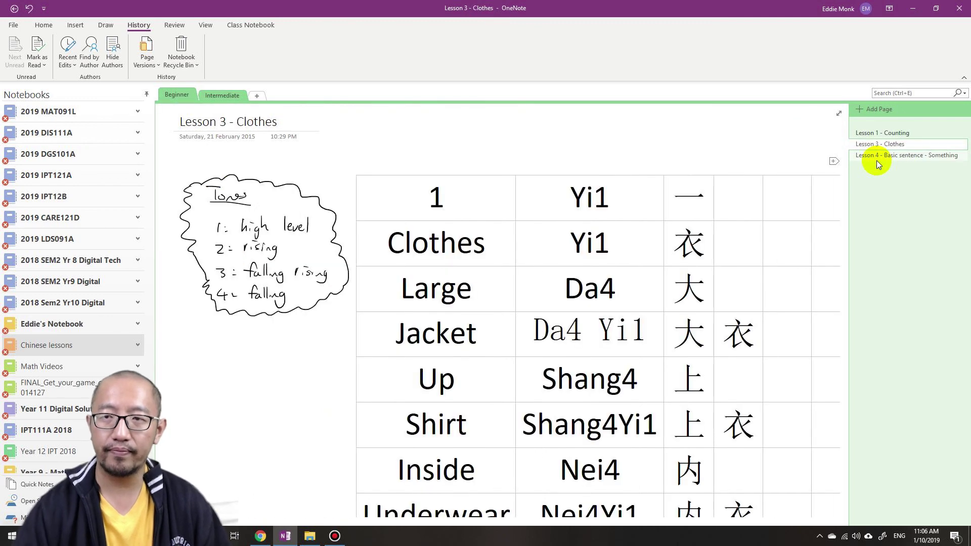